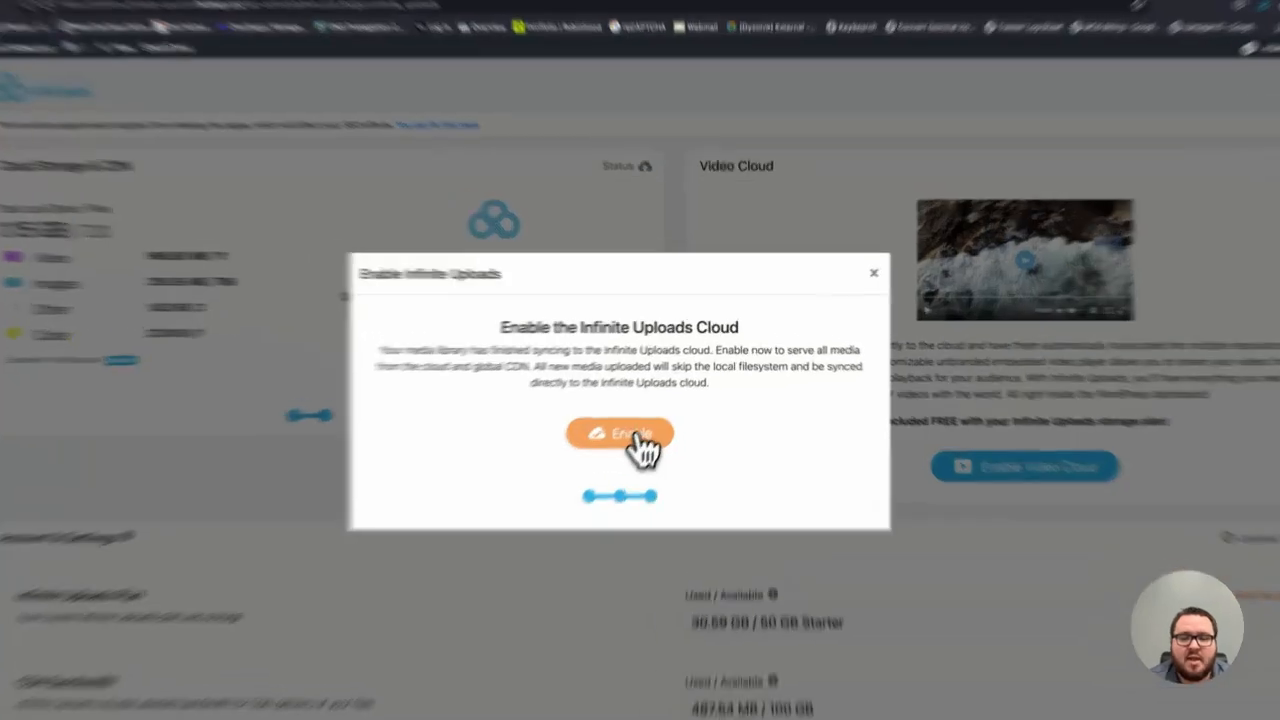
Enable the Infinite Uploads cloud on the source site and review its account and settings section.
click(651, 413)
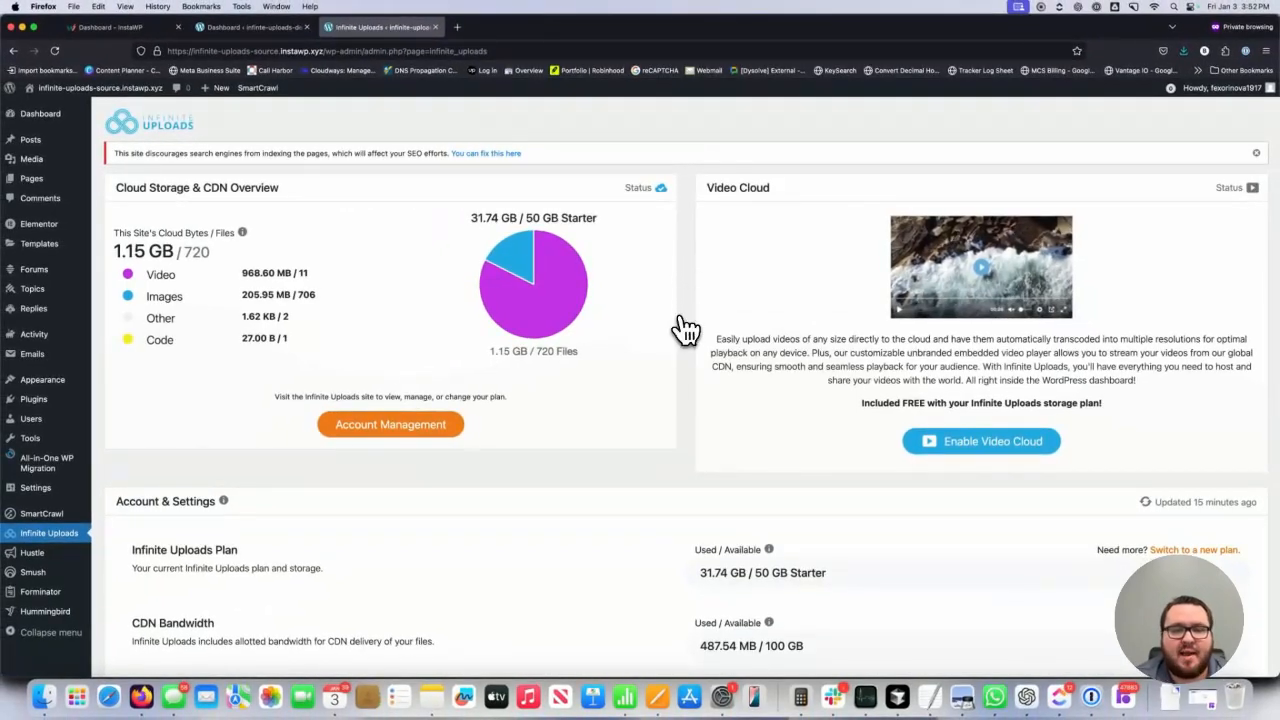
scroll(686, 330, down, 5)
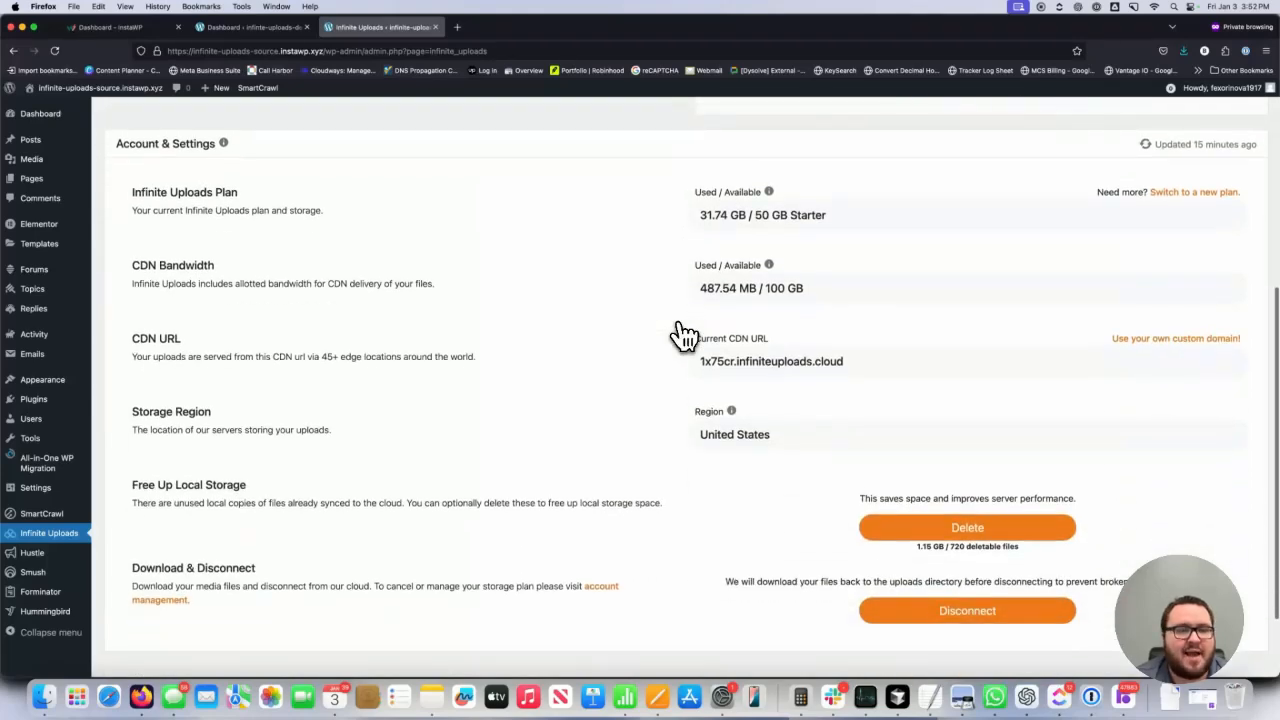
scroll(686, 333, up, 1)
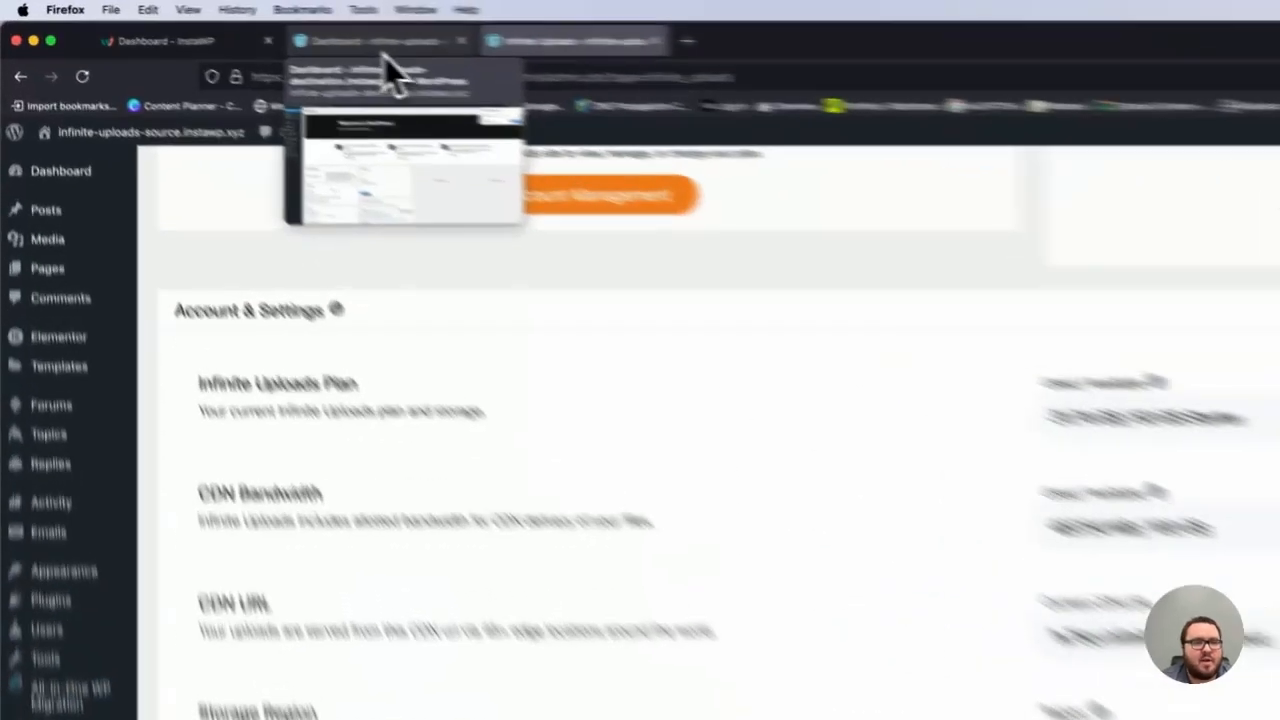
On the destination site, find the All-in-One WP Migration and Backup plugin, then install and activate it.
click(255, 27)
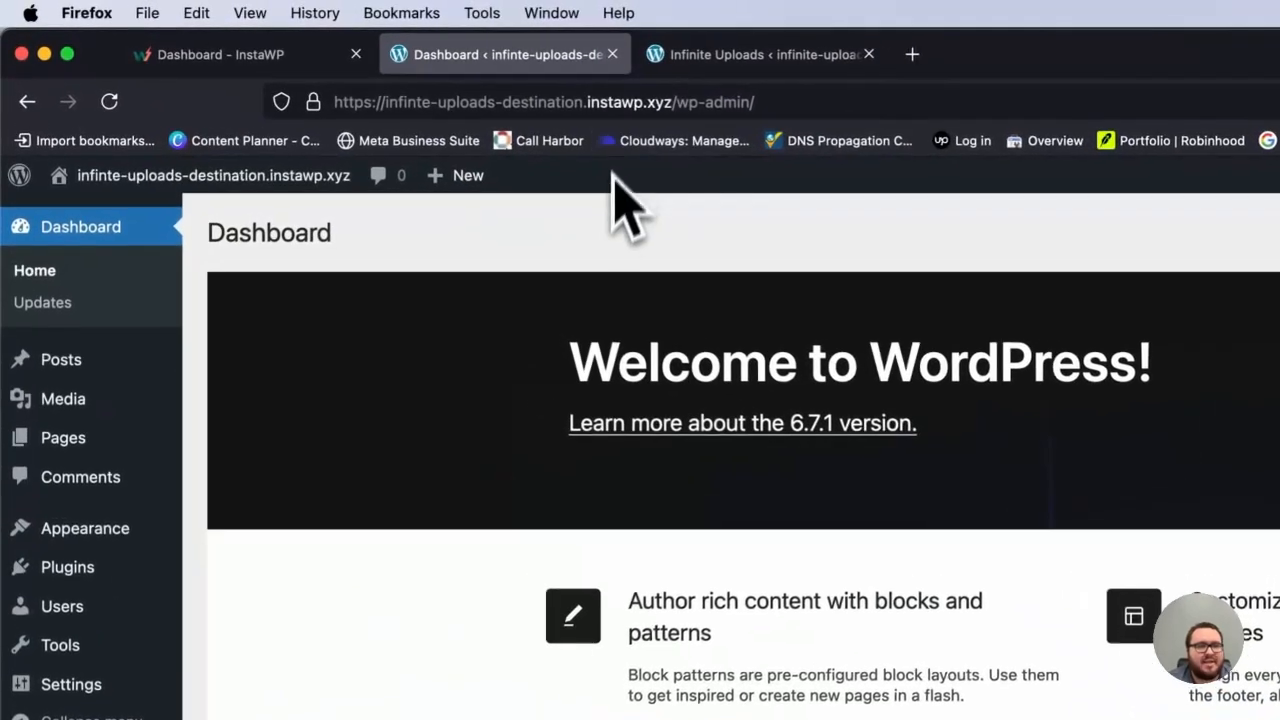
mouse_move(160, 570)
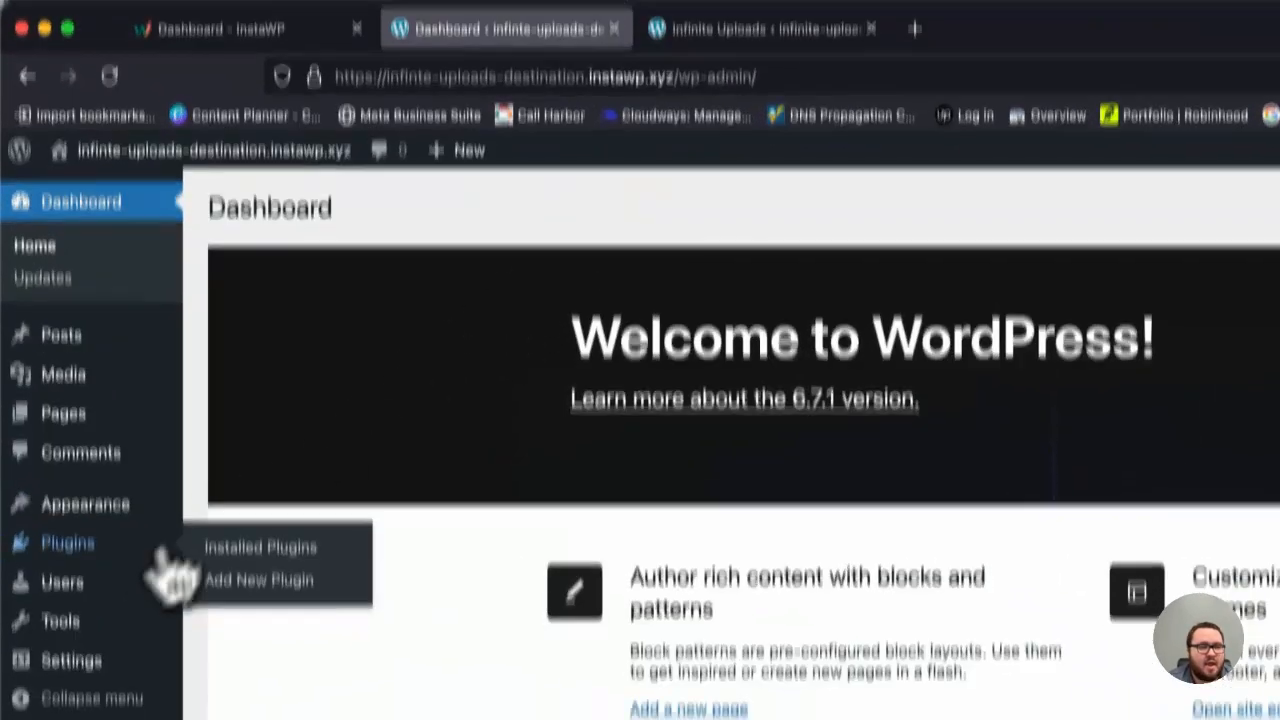
click(255, 611)
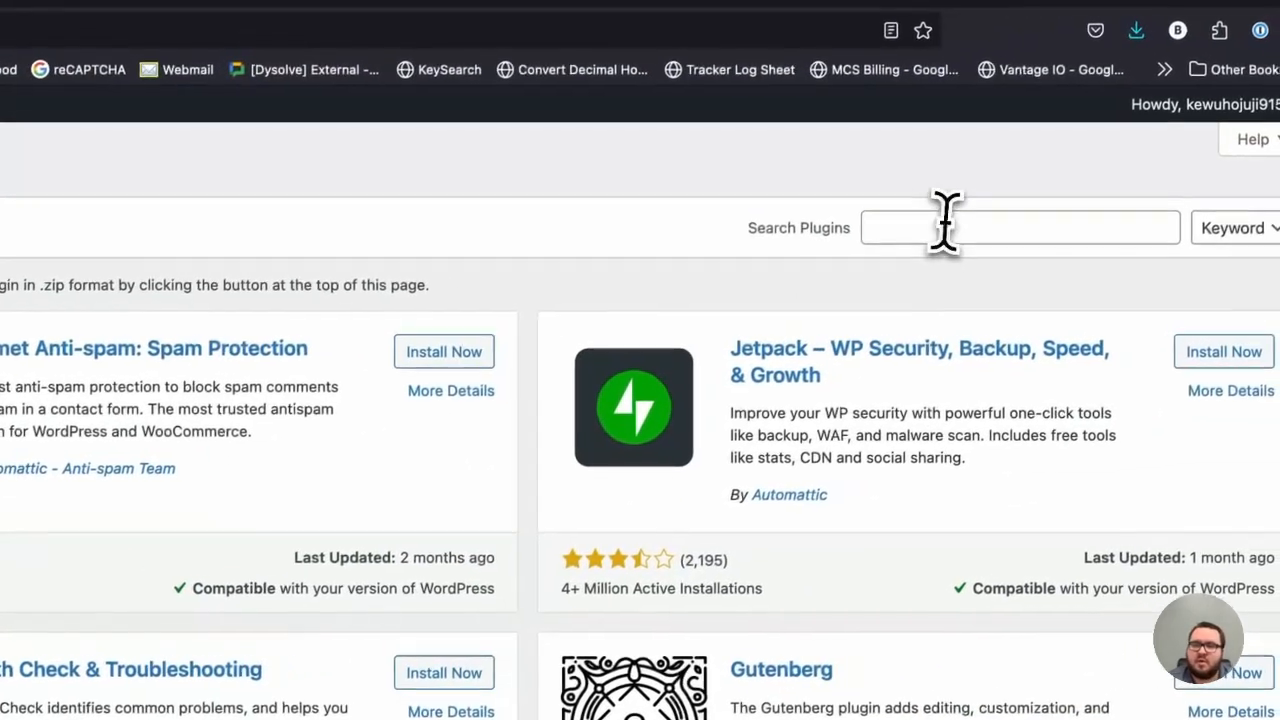
click(943, 226)
text(All In)
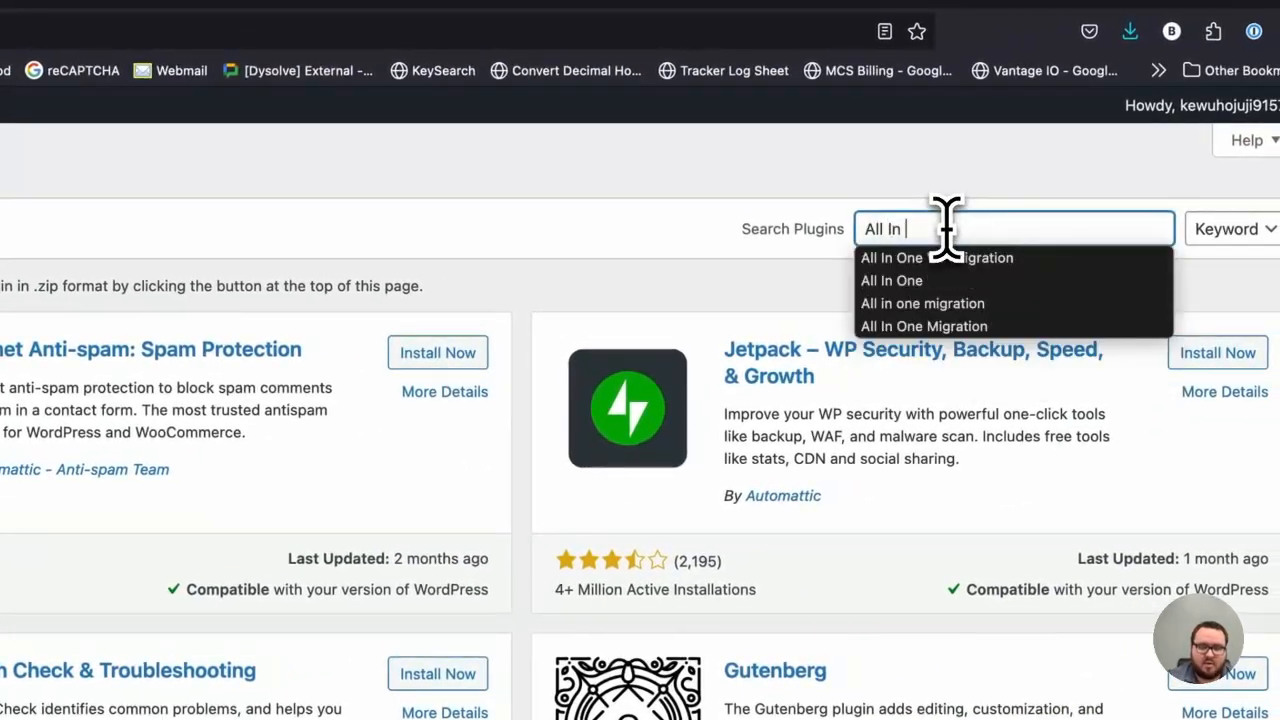
text( One WP Migra)
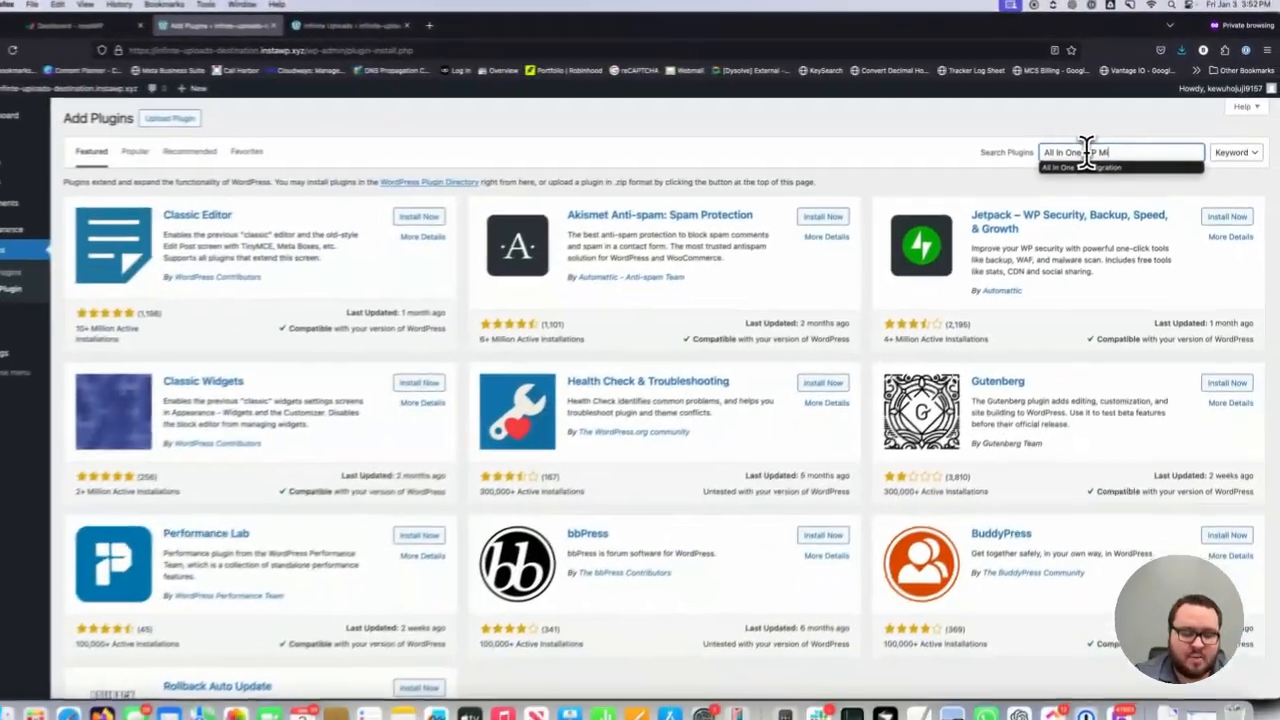
text(tion)
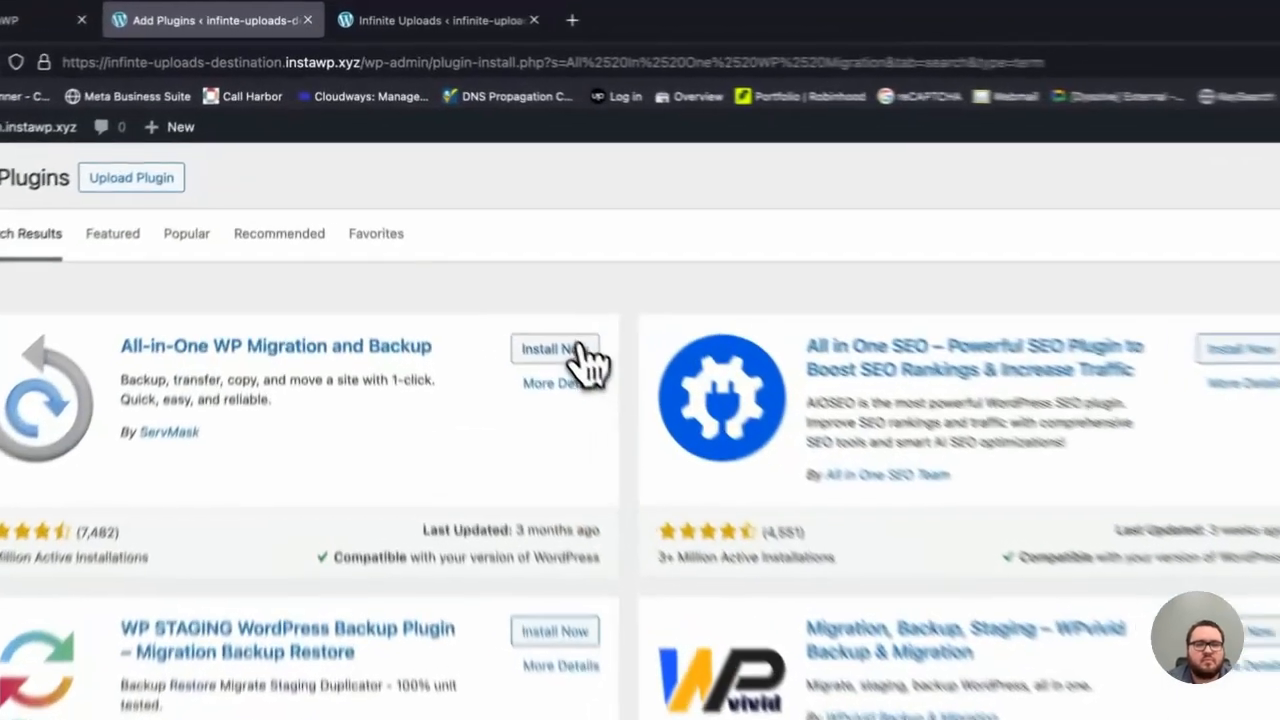
click(447, 214)
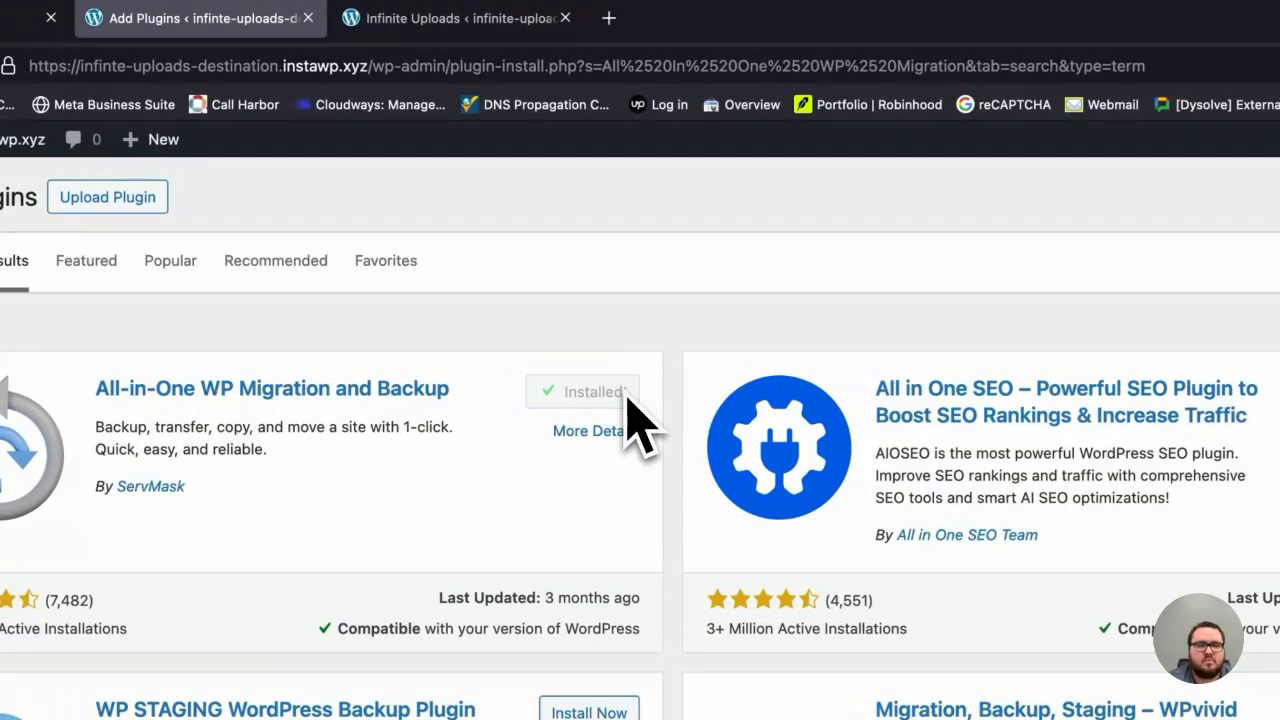
click(622, 395)
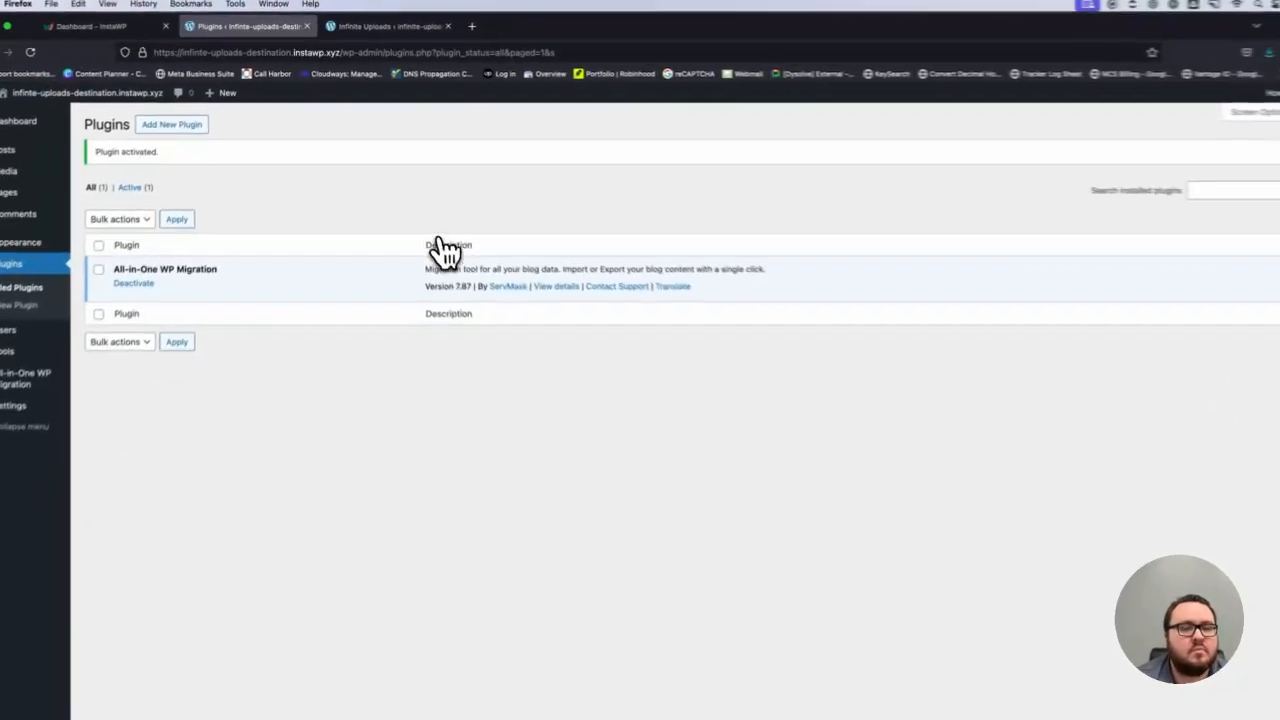
Import the site backup file into the destination site with All-in-One WP Migration, accepting the overwrite and finishing the import.
mouse_move(63, 365)
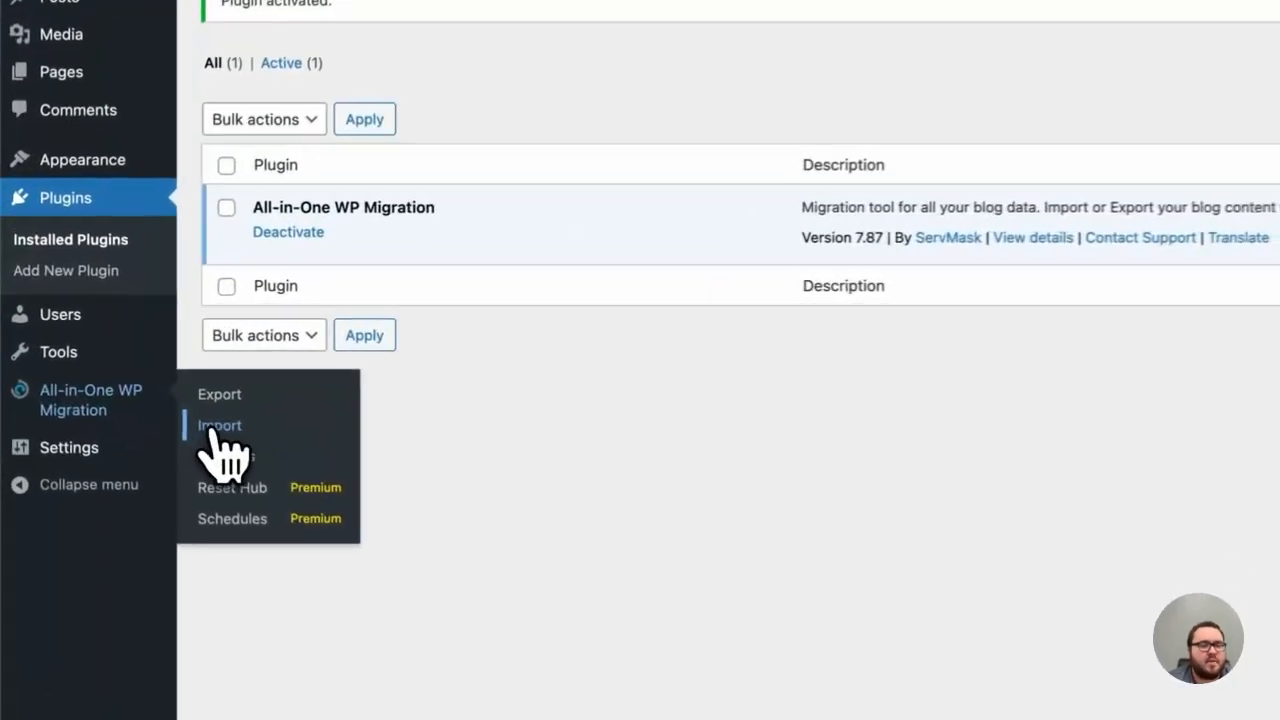
click(114, 365)
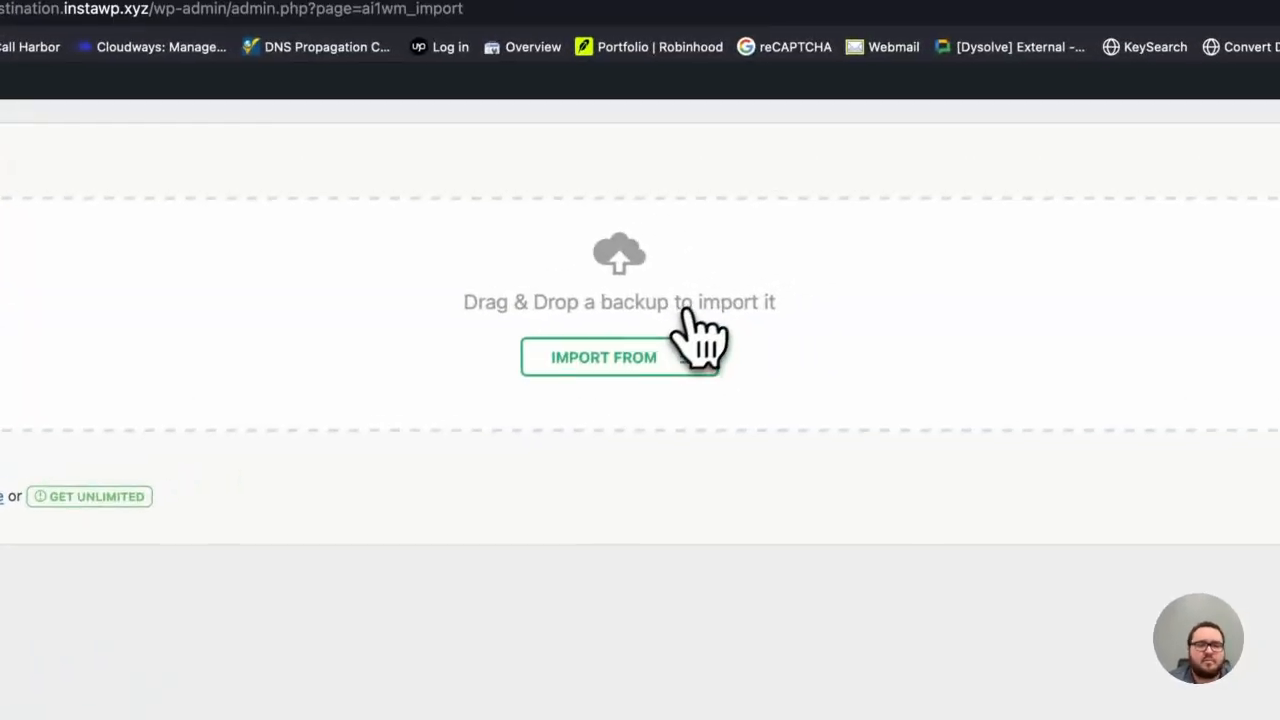
click(664, 352)
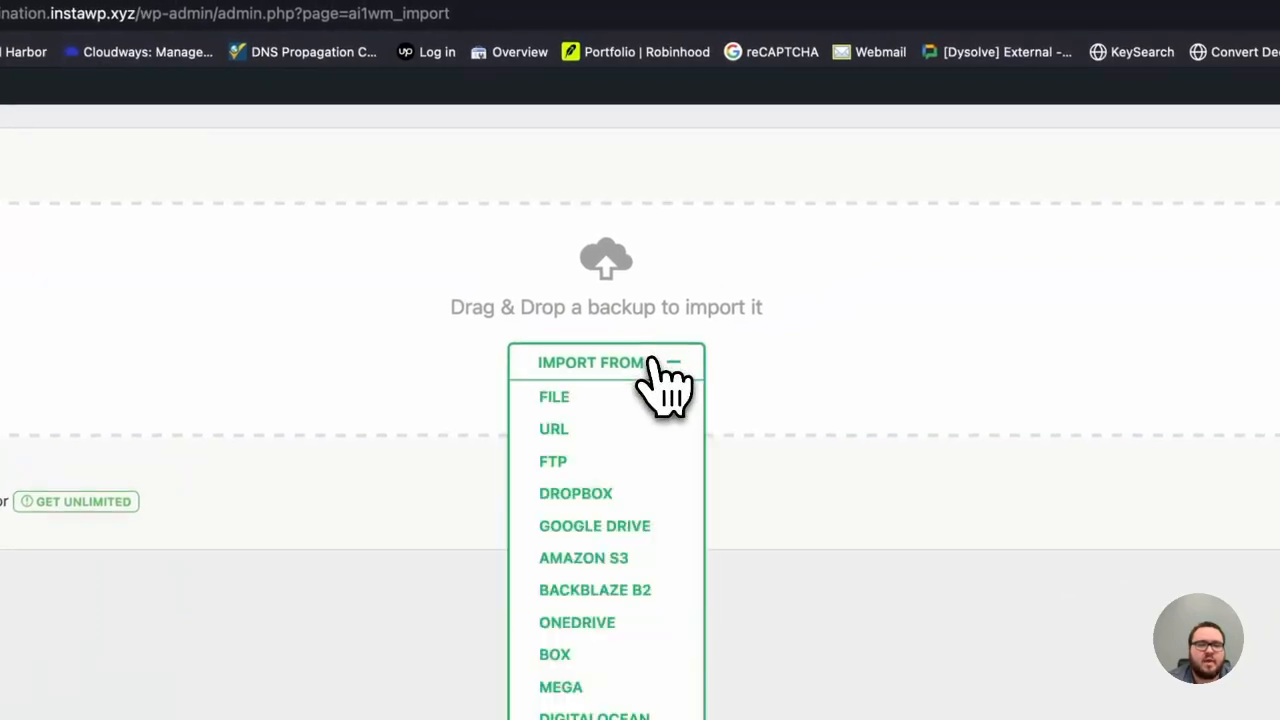
click(612, 398)
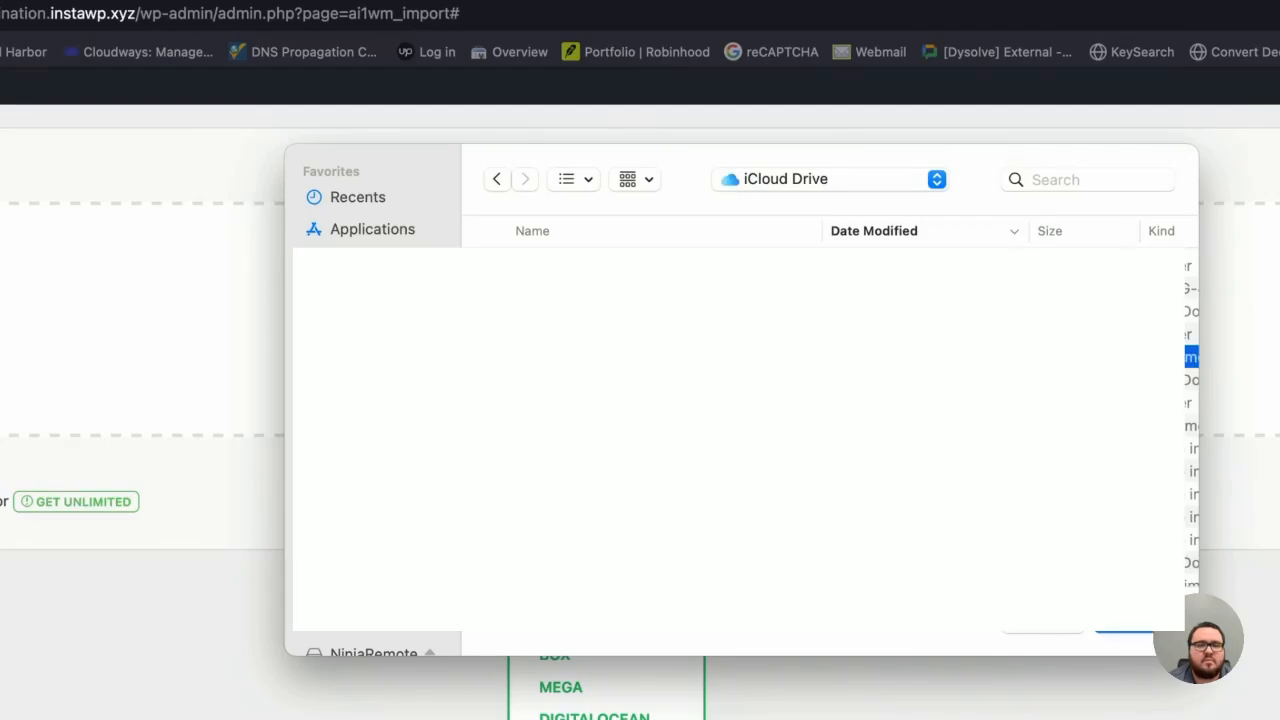
click(368, 357)
click(620, 266)
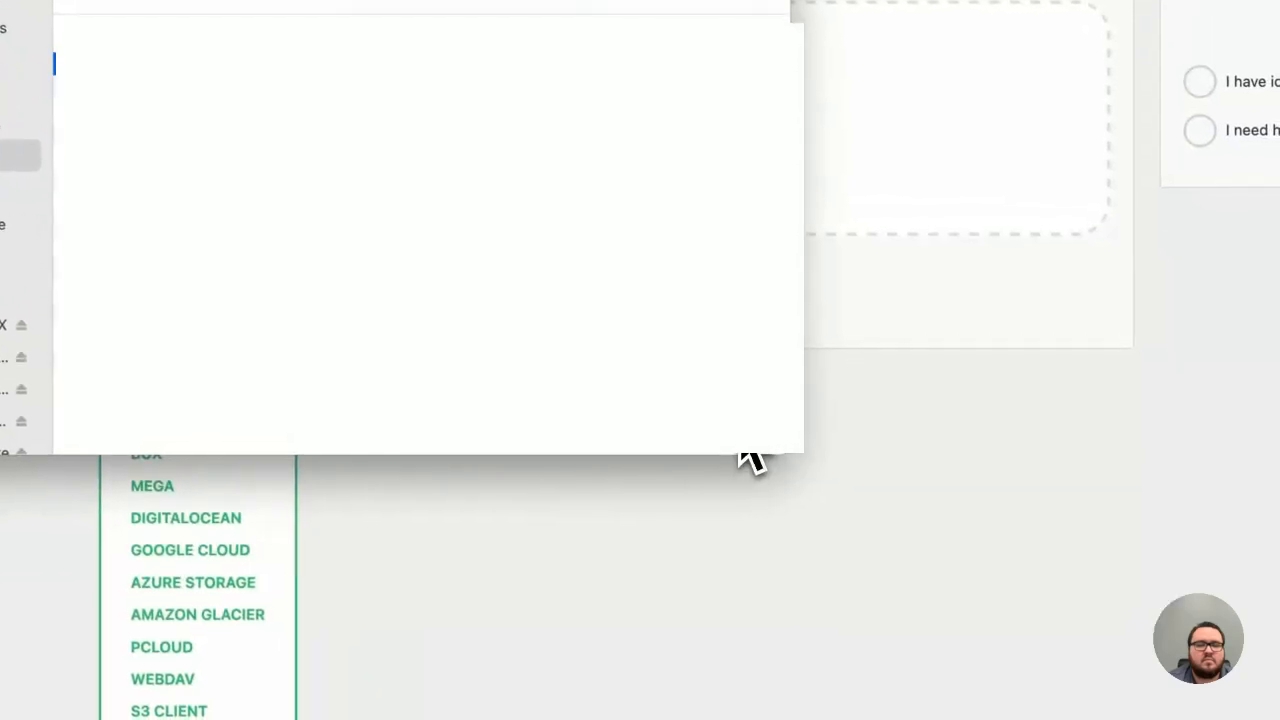
click(785, 453)
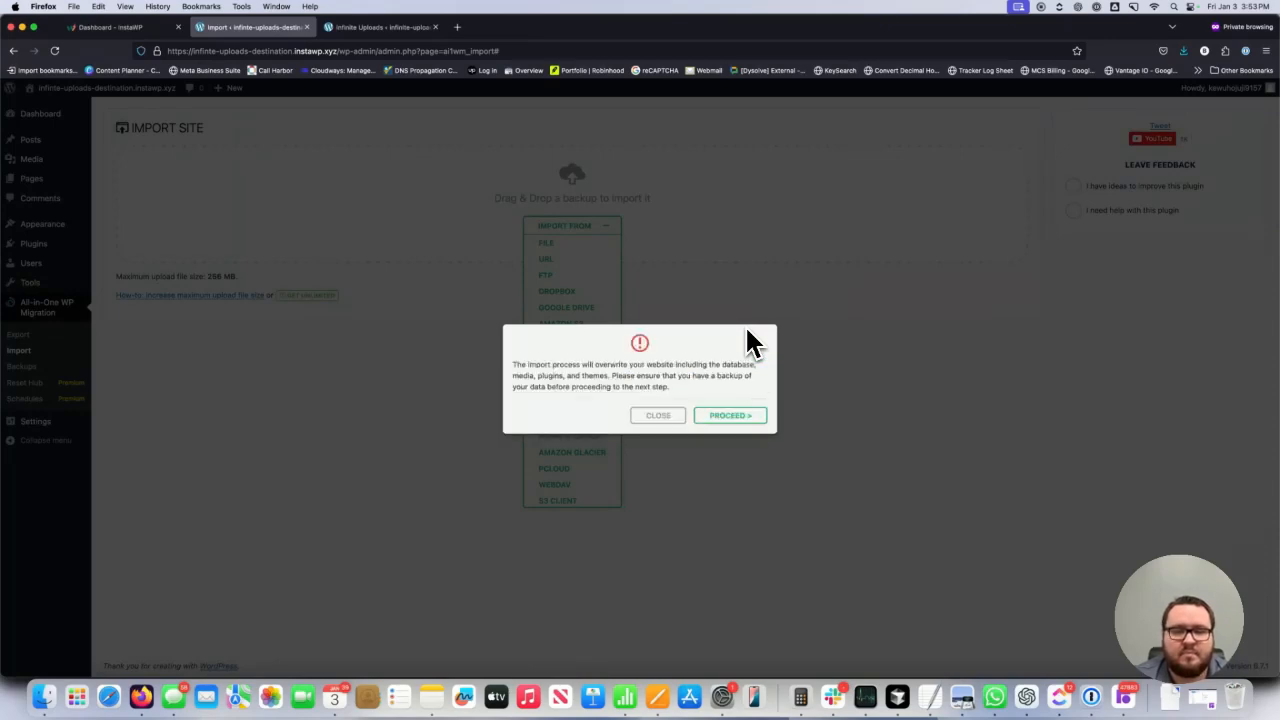
click(731, 417)
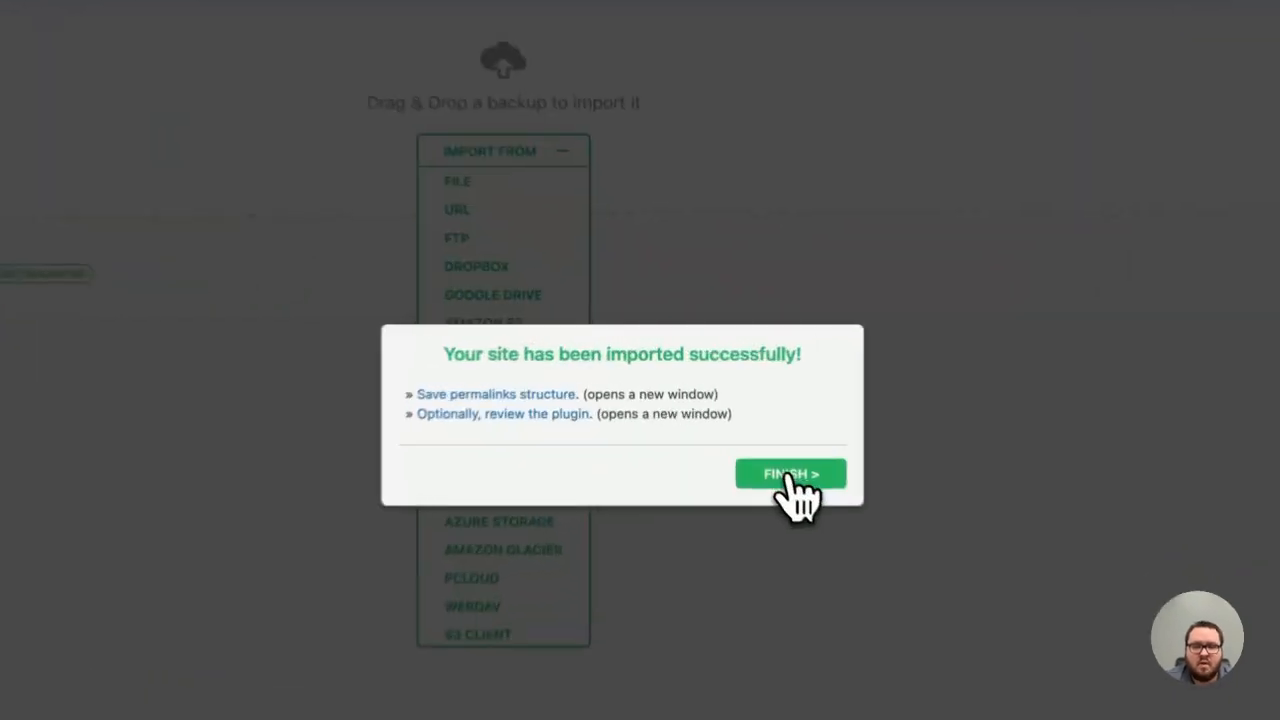
click(735, 409)
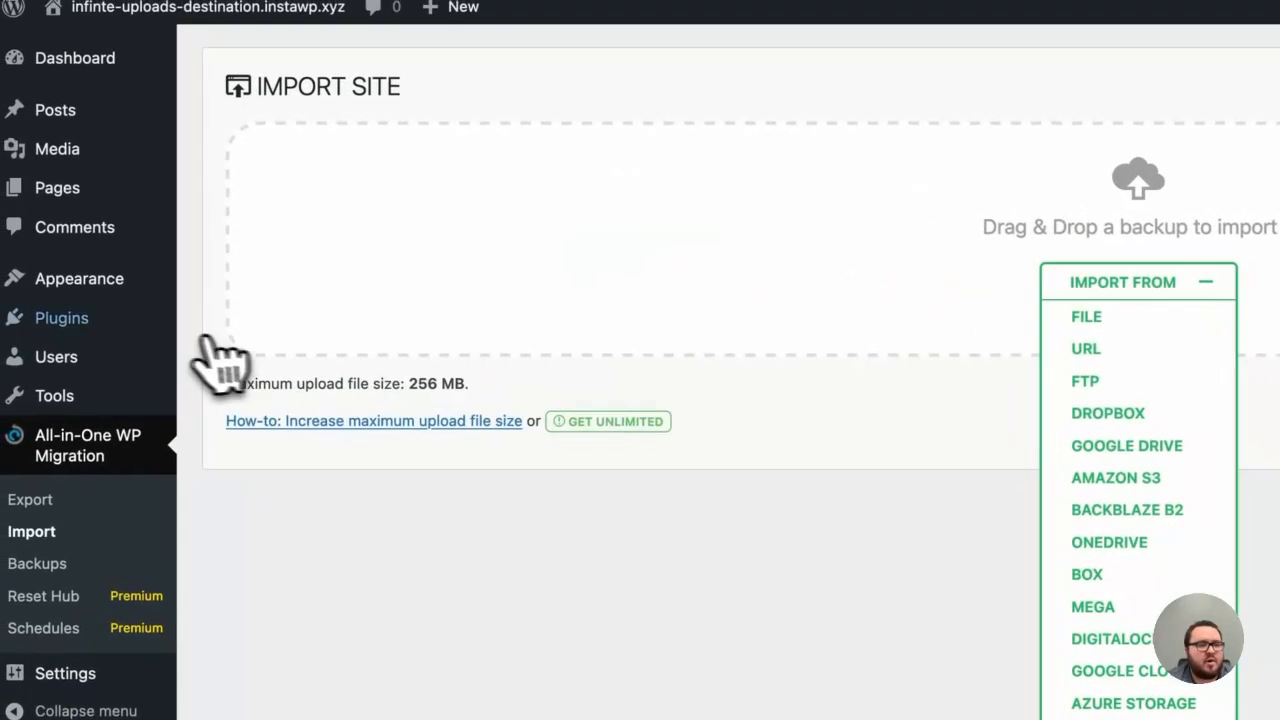
Log back in to the destination site's admin with Magic Login from the InstaWP dashboard.
mouse_move(180, 337)
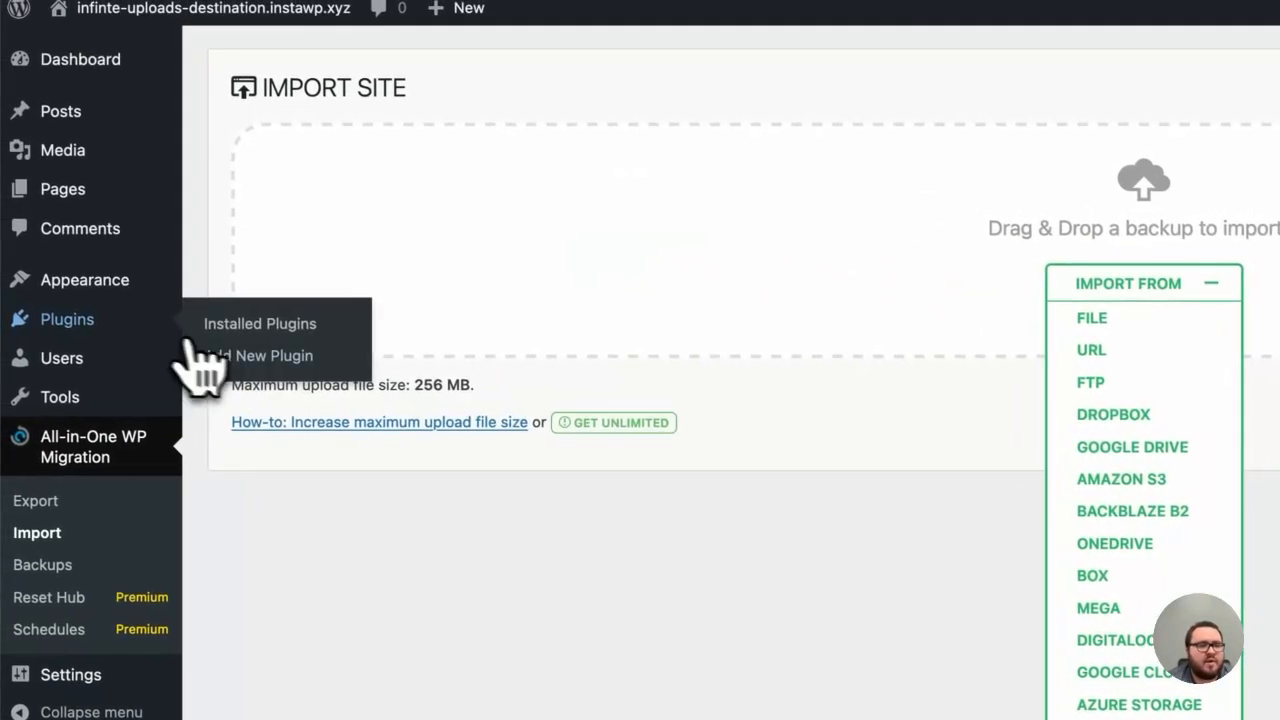
click(250, 356)
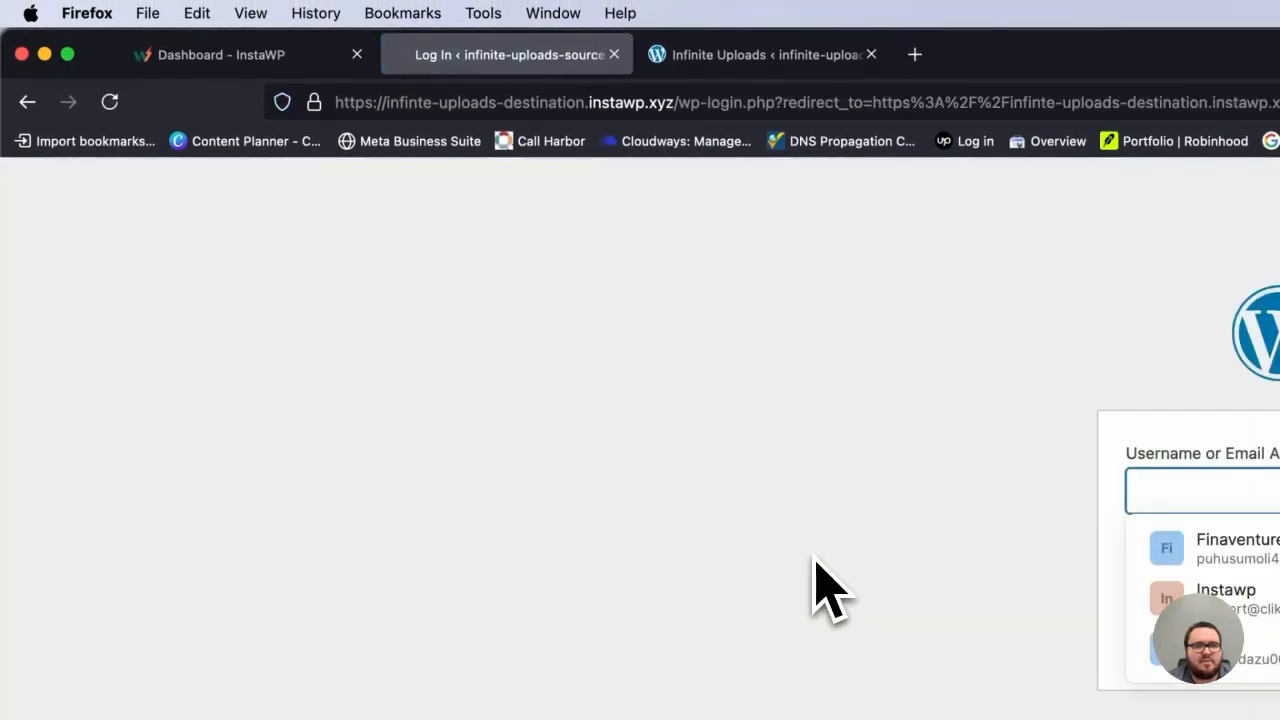
click(240, 60)
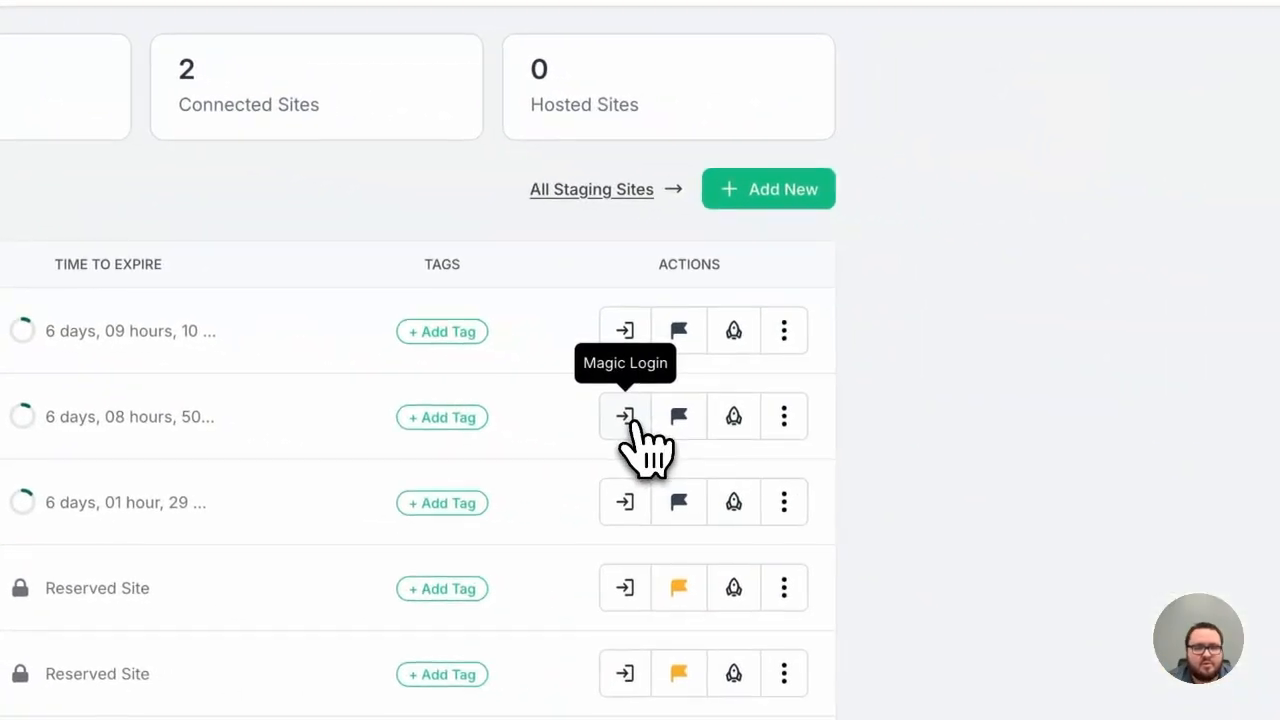
click(627, 417)
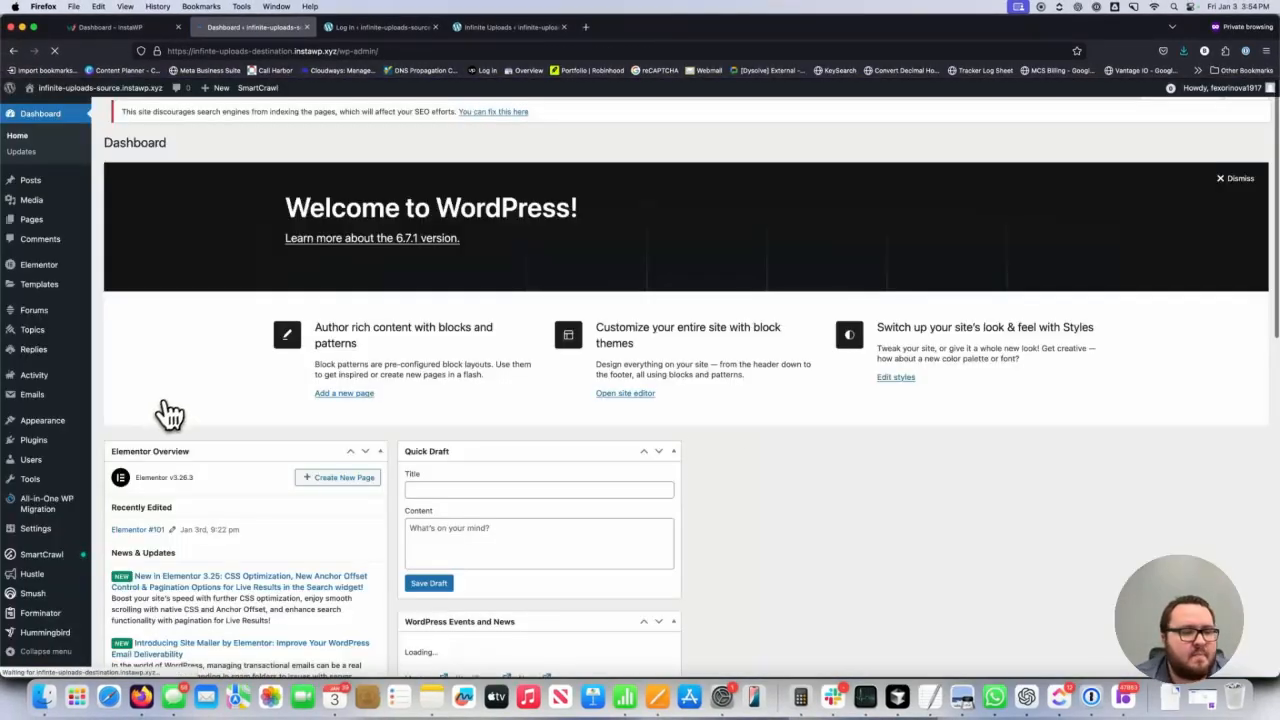
Reorder the browser tabs so the source site's Infinite Uploads page sits beside the destination dashboard, and return to that dashboard.
scroll(154, 412, down, 1)
scroll(166, 414, down, 1)
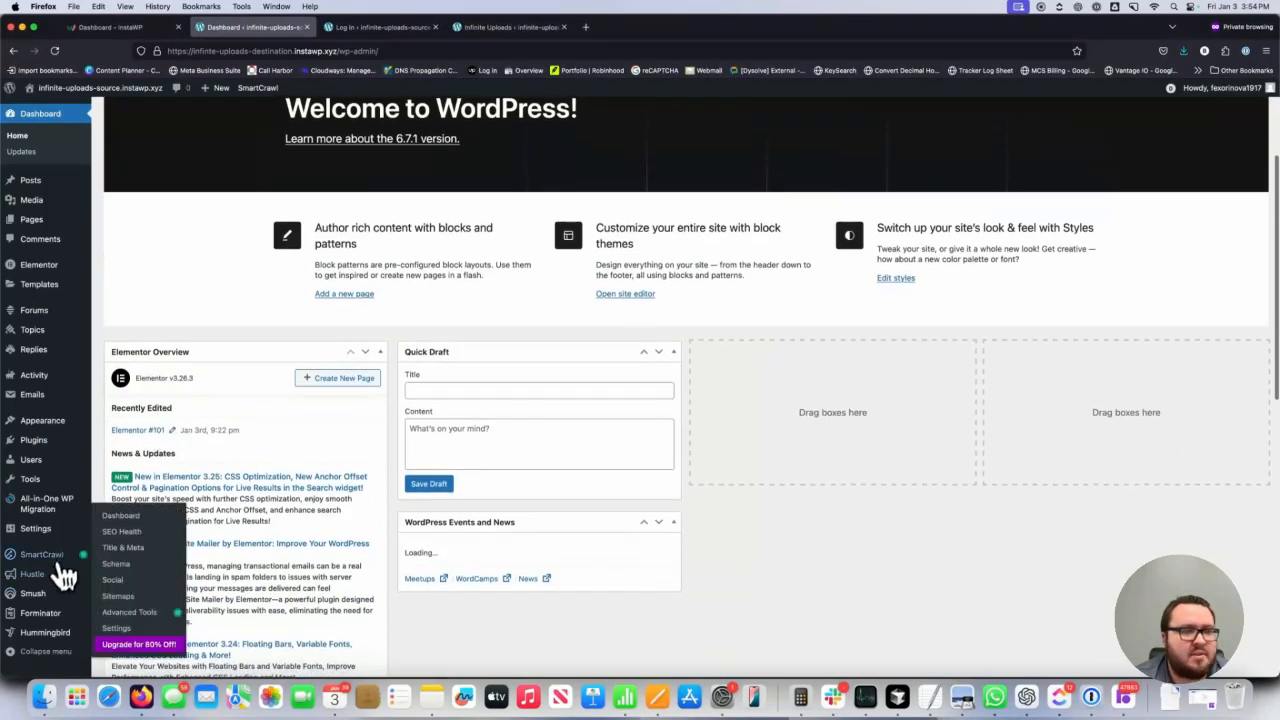
drag(505, 27, 380, 40)
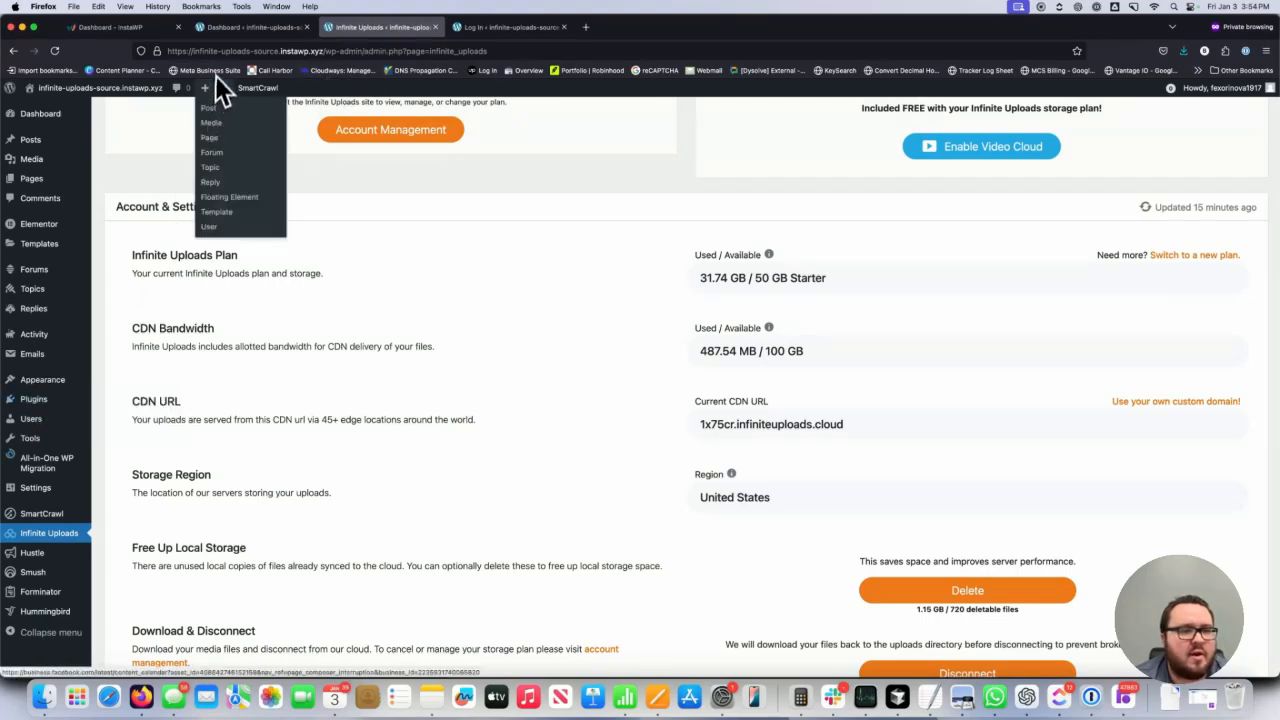
click(235, 27)
scroll(135, 503, down, 1)
scroll(134, 503, up, 1)
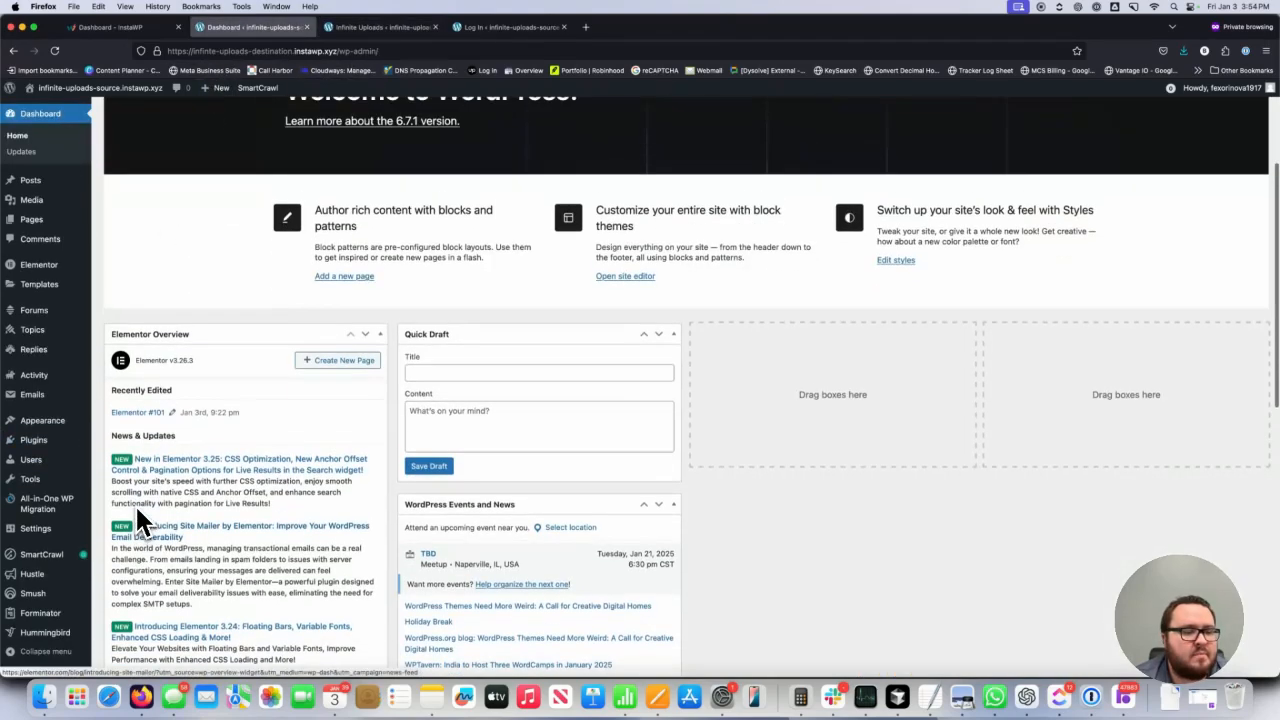
Search the destination site's plugin directory for "Infinite Uploads".
mouse_move(80, 441)
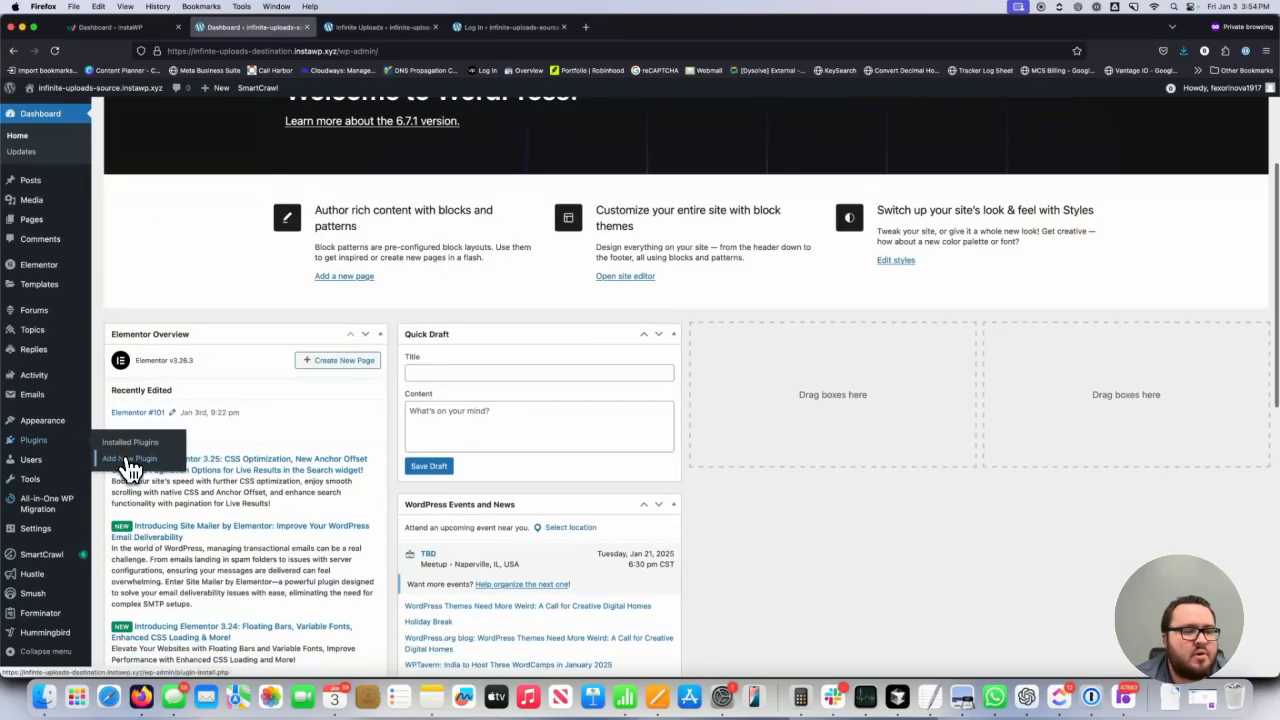
click(122, 458)
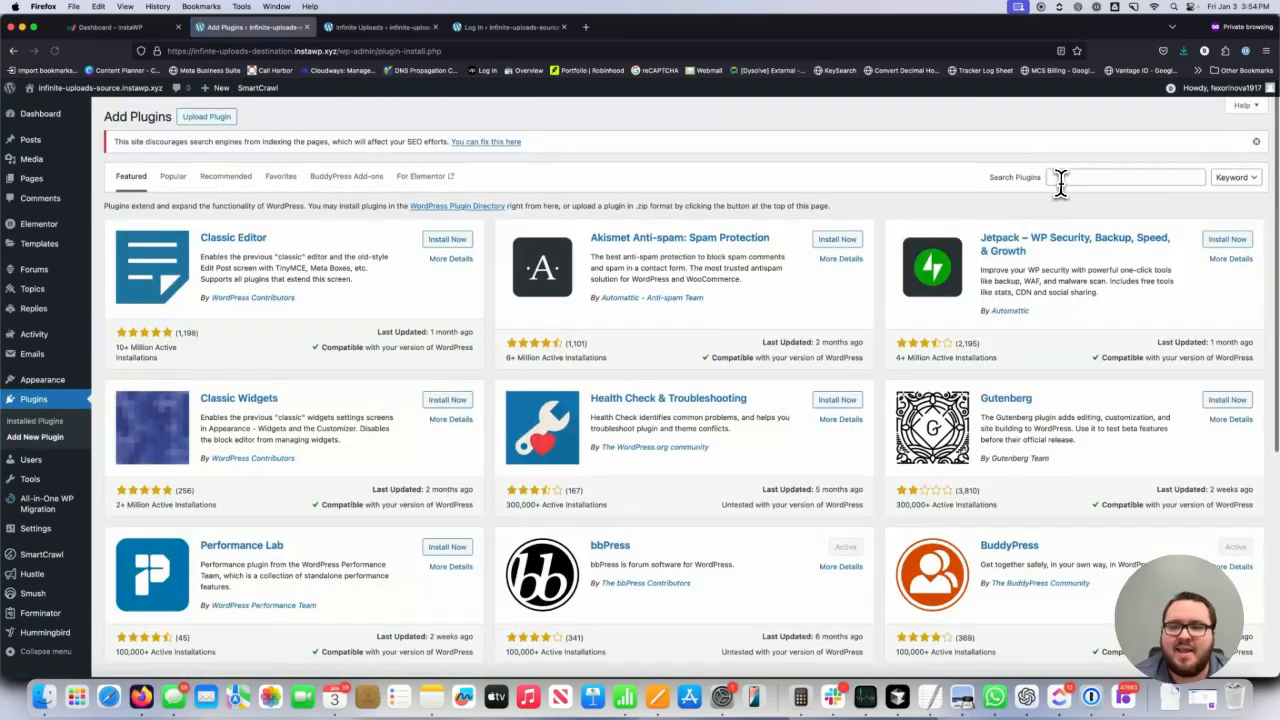
click(1065, 177)
text(All)
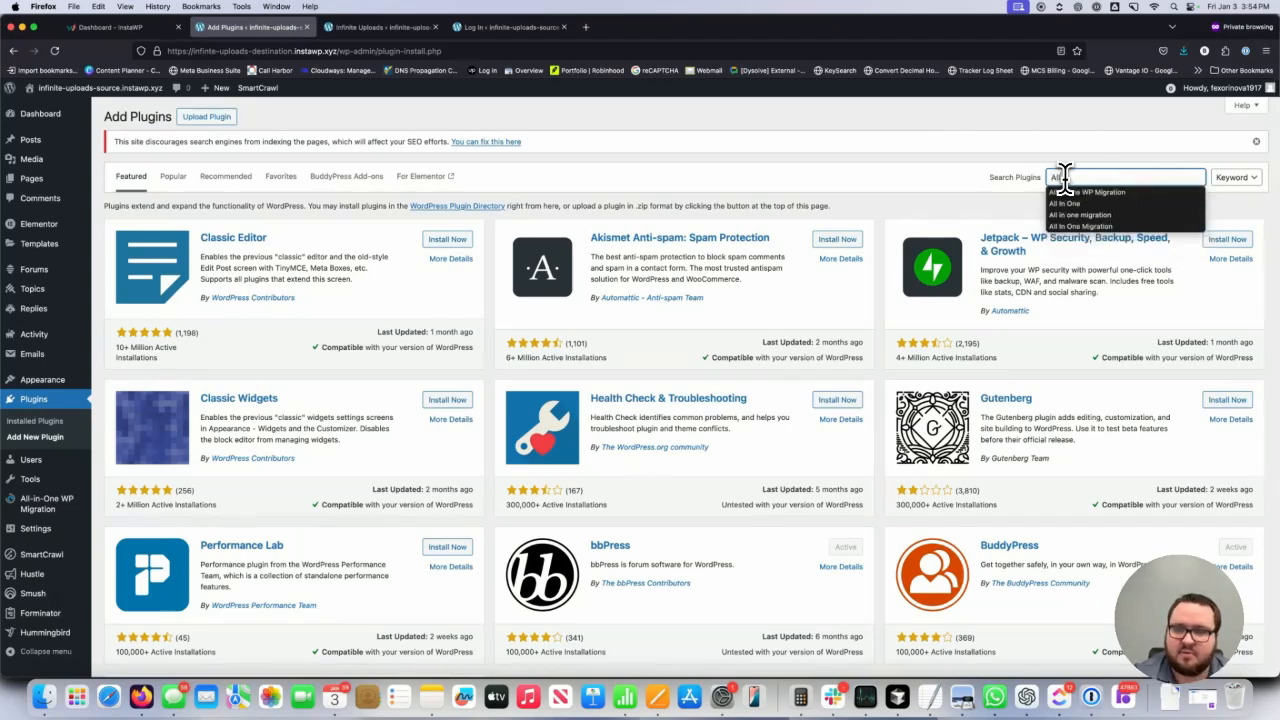
key(BackSpace)
key(BackSpace)
key(BackSpace)
text(Infinite U)
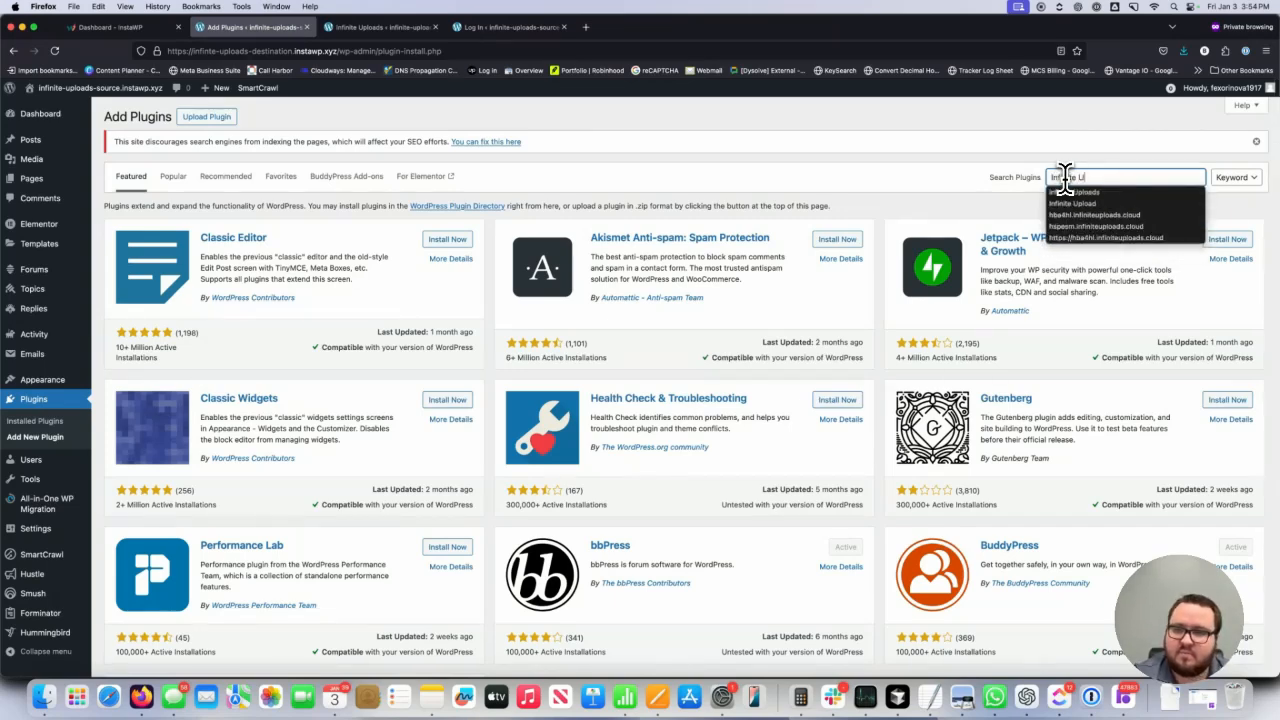
text(ploads)
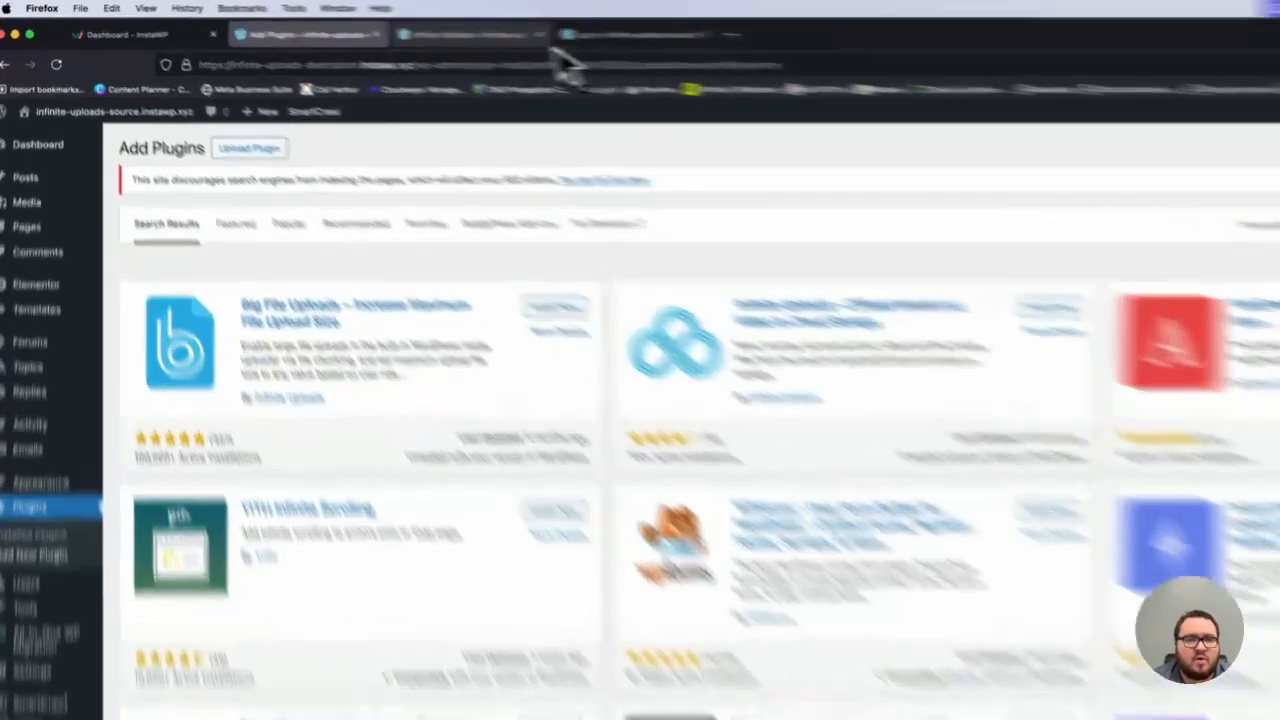
Check the source site's Infinite Uploads page, then install and activate the Infinite Uploads plugin on the destination site.
click(388, 28)
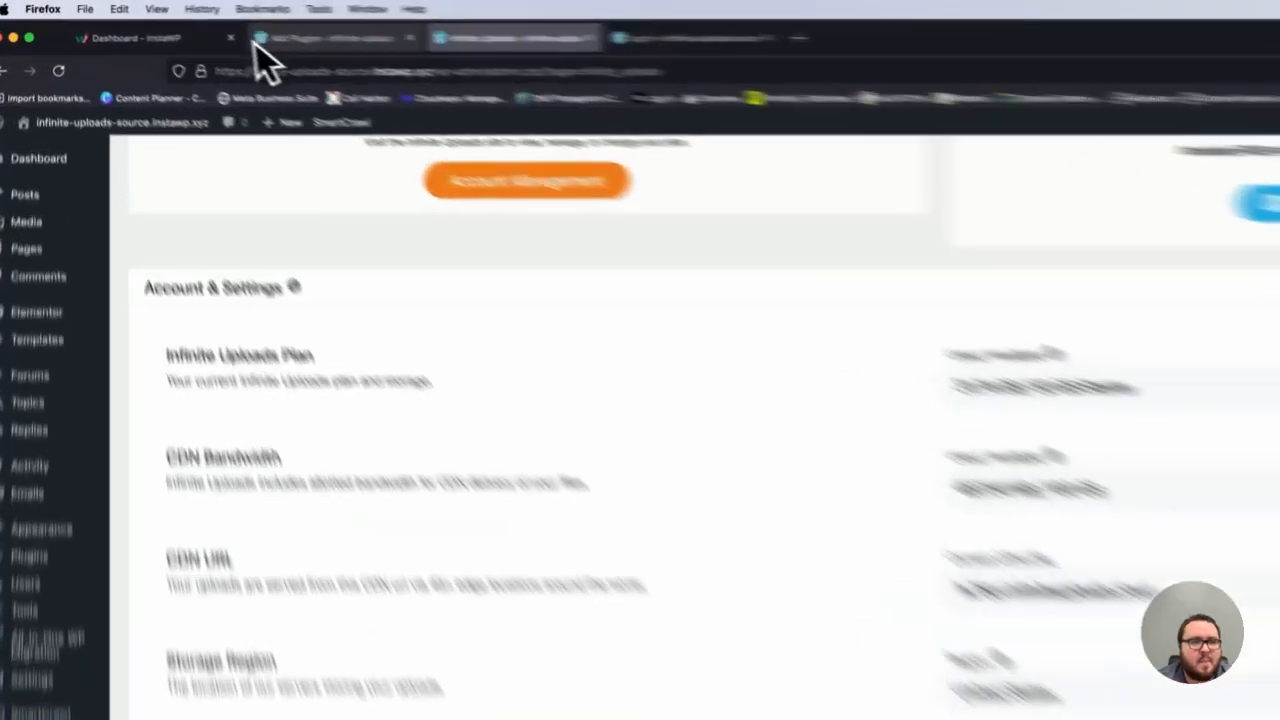
click(232, 28)
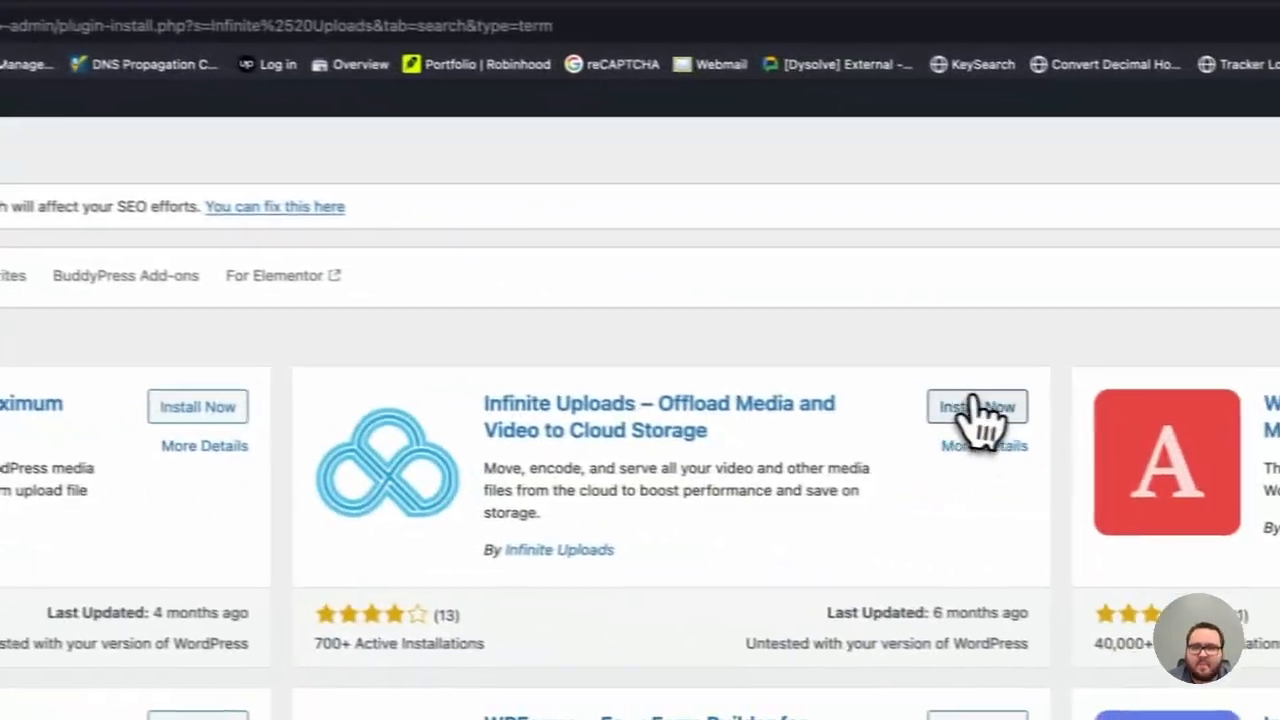
click(1268, 446)
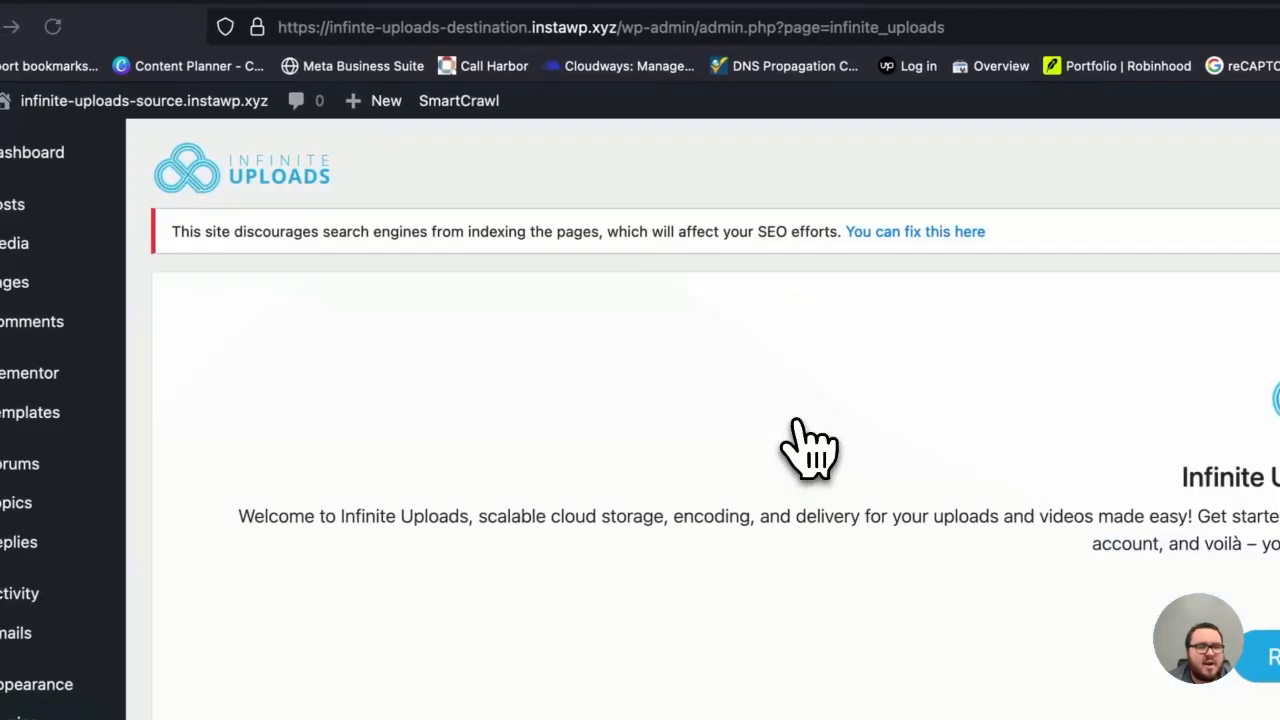
Open the destination site's Media Library in a new tab and inspect the attachment details of one of its images.
mouse_move(95, 246)
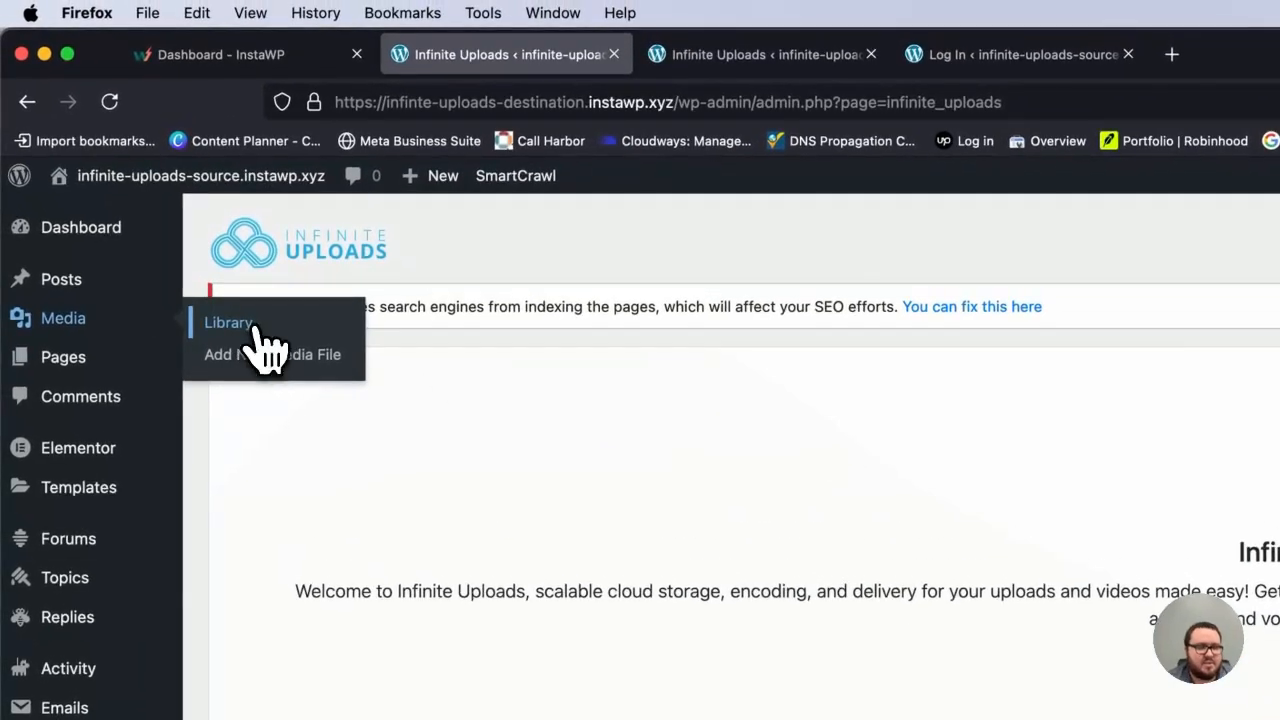
right_click(258, 325)
click(290, 338)
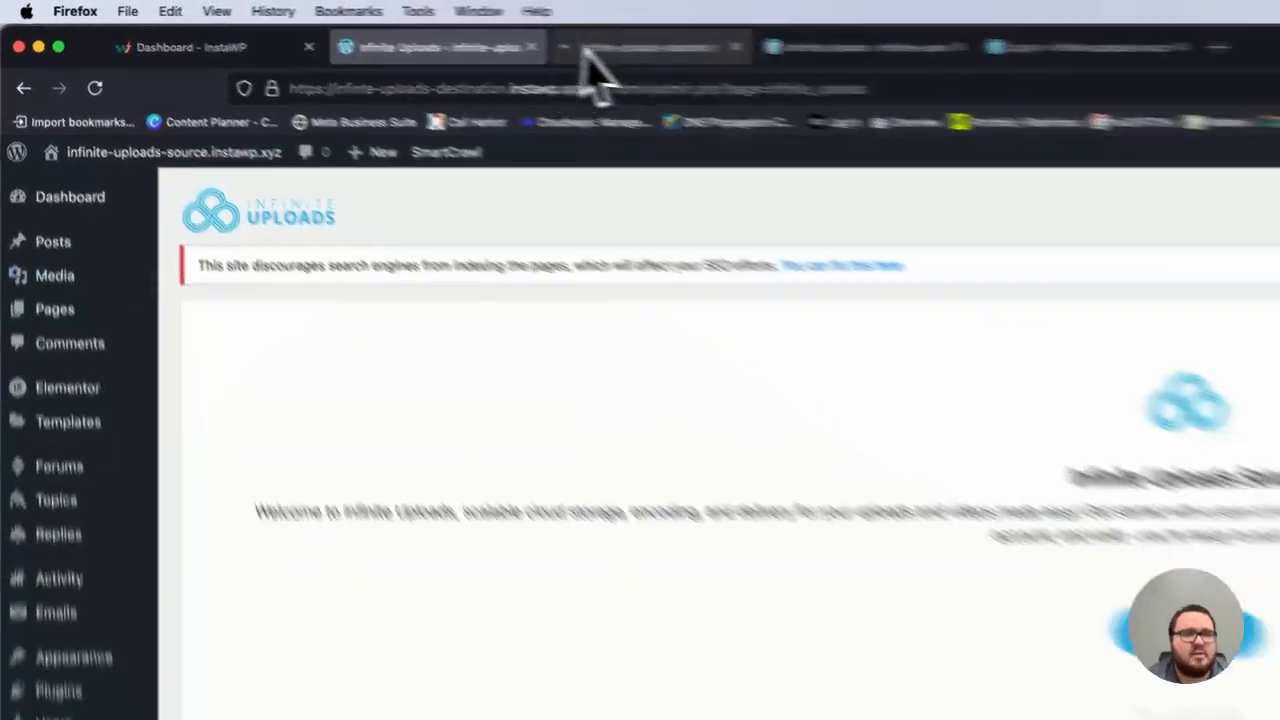
click(765, 54)
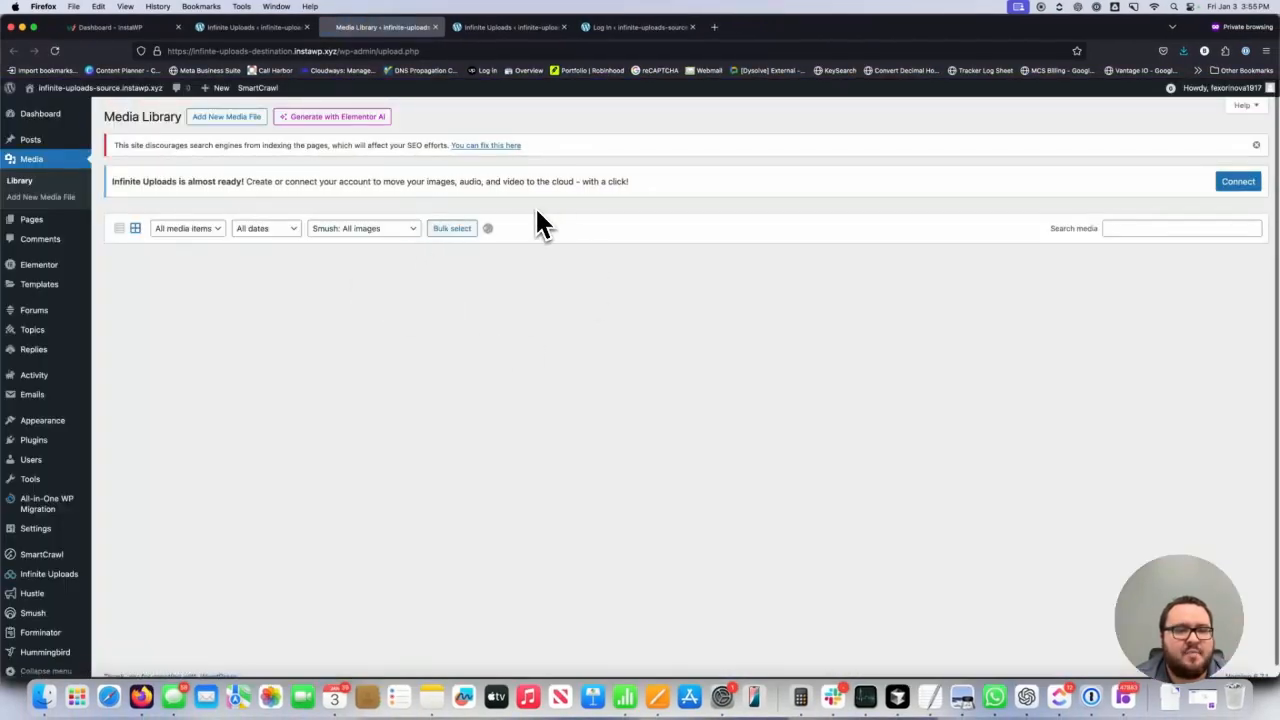
scroll(480, 360, down, 5)
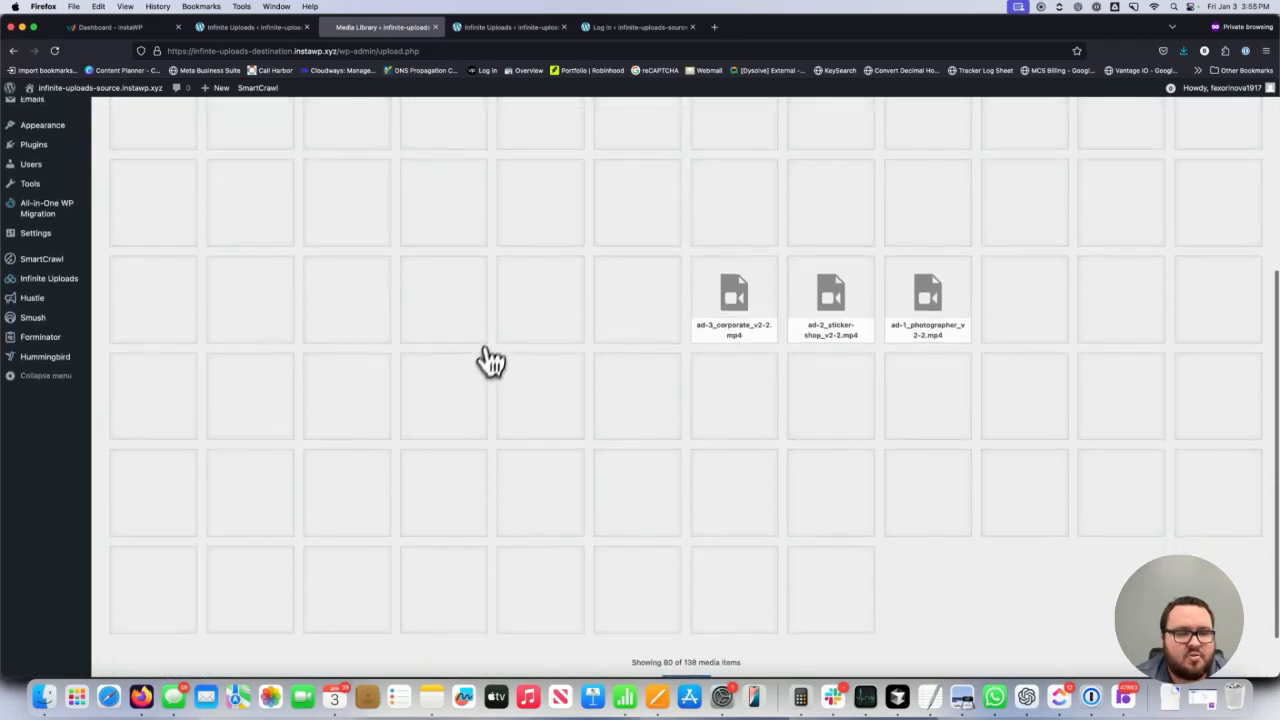
click(478, 368)
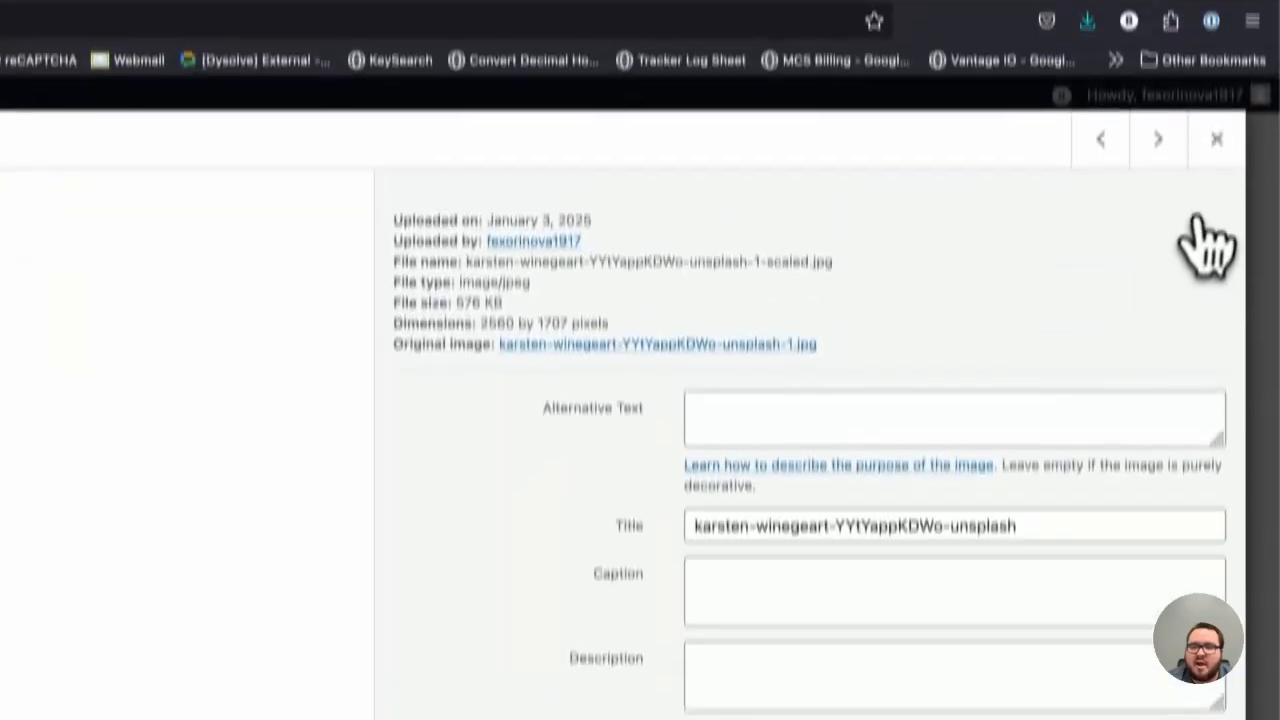
click(1217, 4)
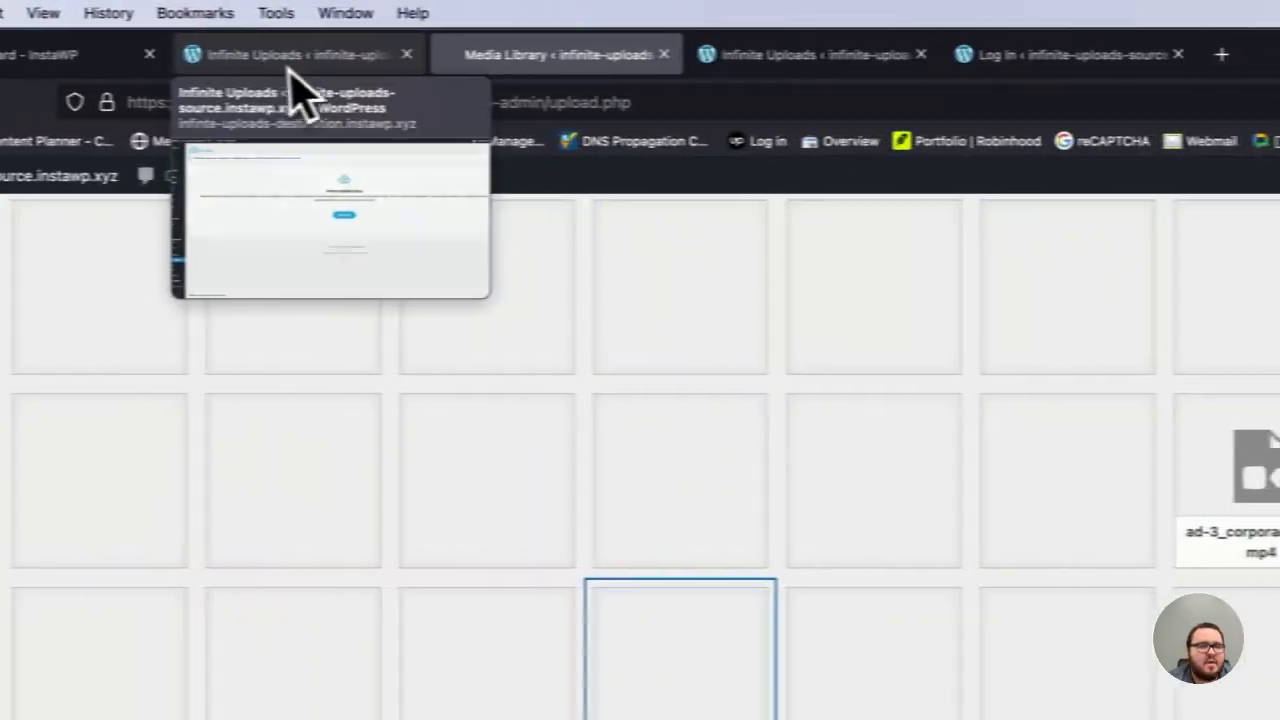
Return to the destination site's Infinite Uploads page, start the plugin setup and proceed to connecting the site to the cloud account.
click(290, 66)
click(922, 466)
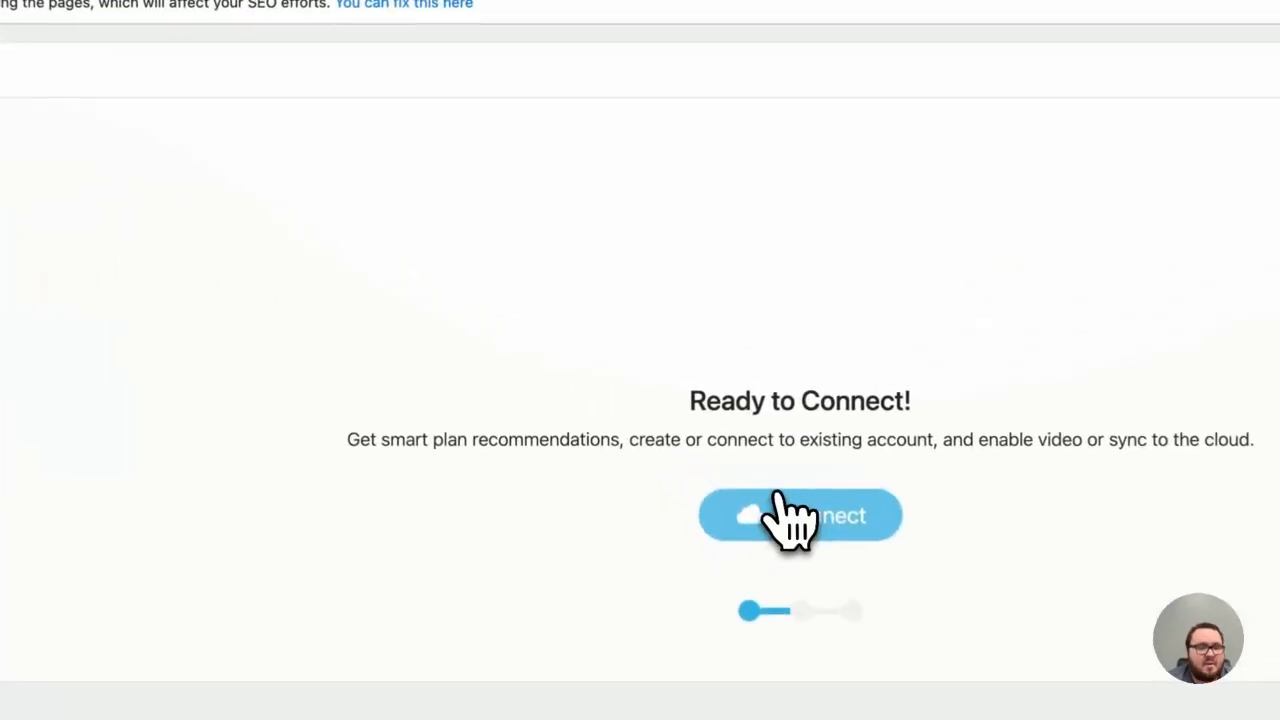
click(790, 517)
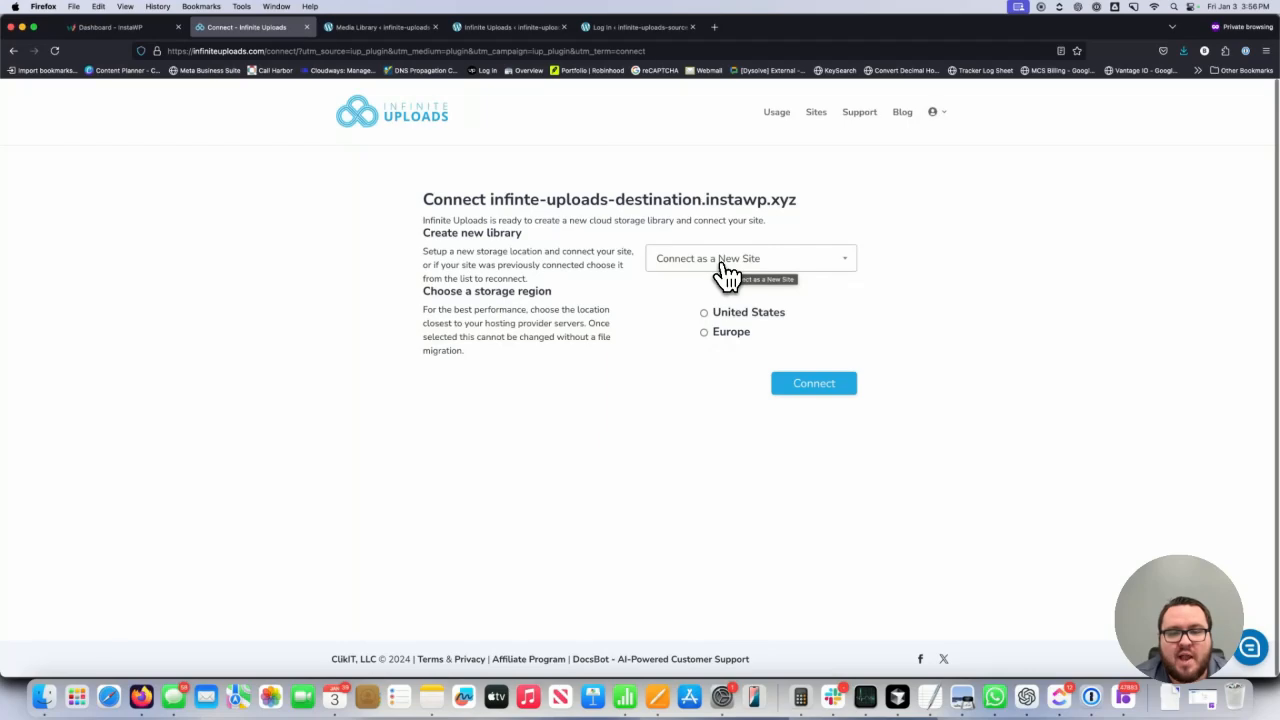
Connect the destination site to the existing cloud library of infinite-uploads-source.instawp.xyz instead of connecting it as a new site.
click(722, 264)
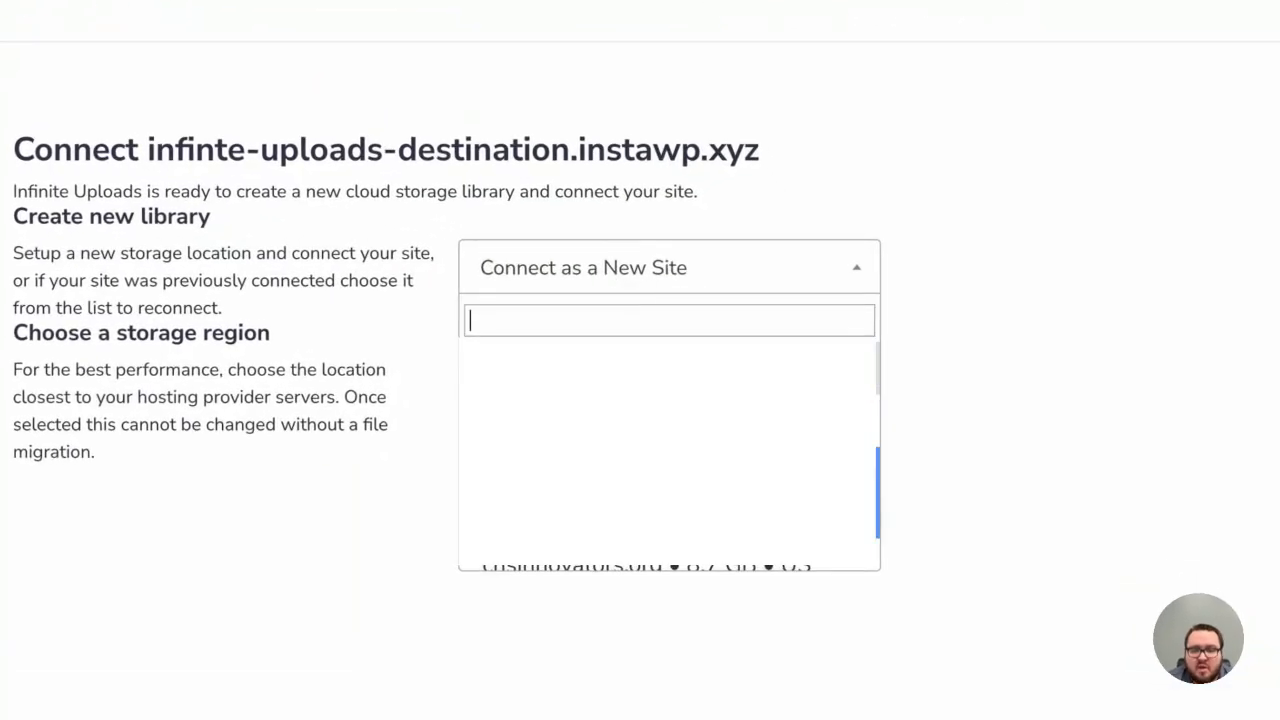
scroll(650, 470, down, 2)
scroll(692, 474, down, 5)
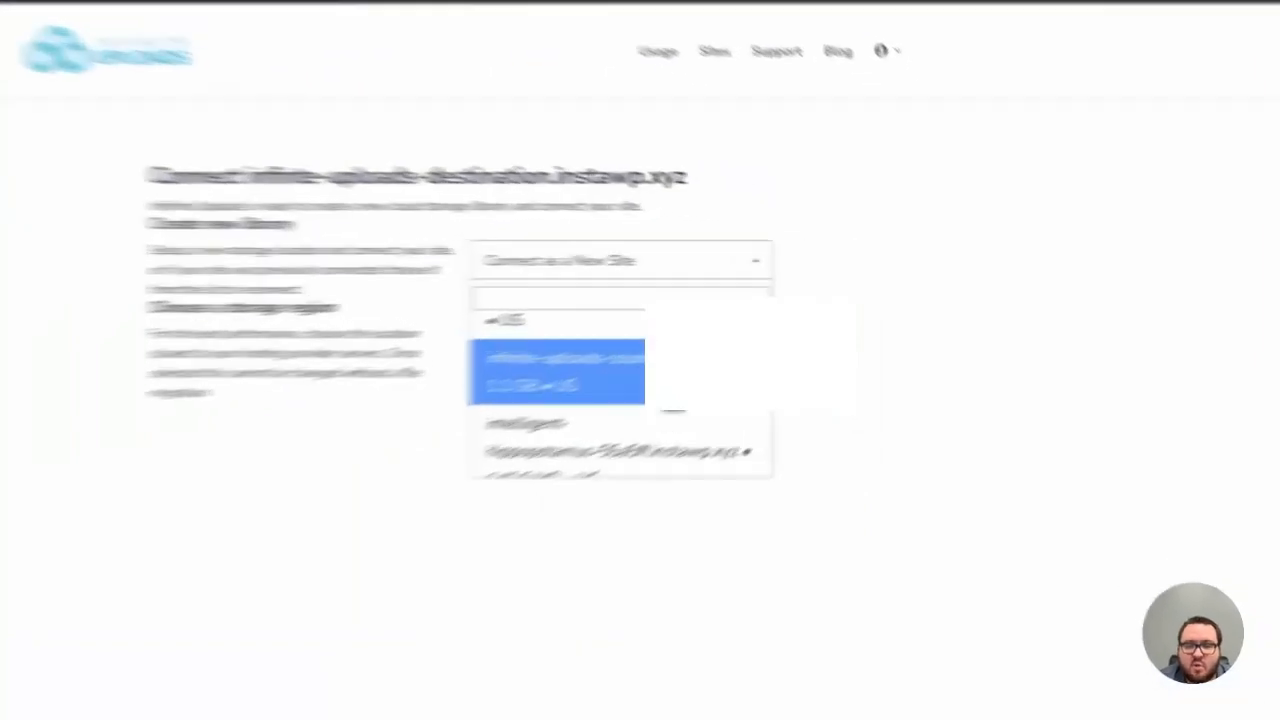
click(779, 331)
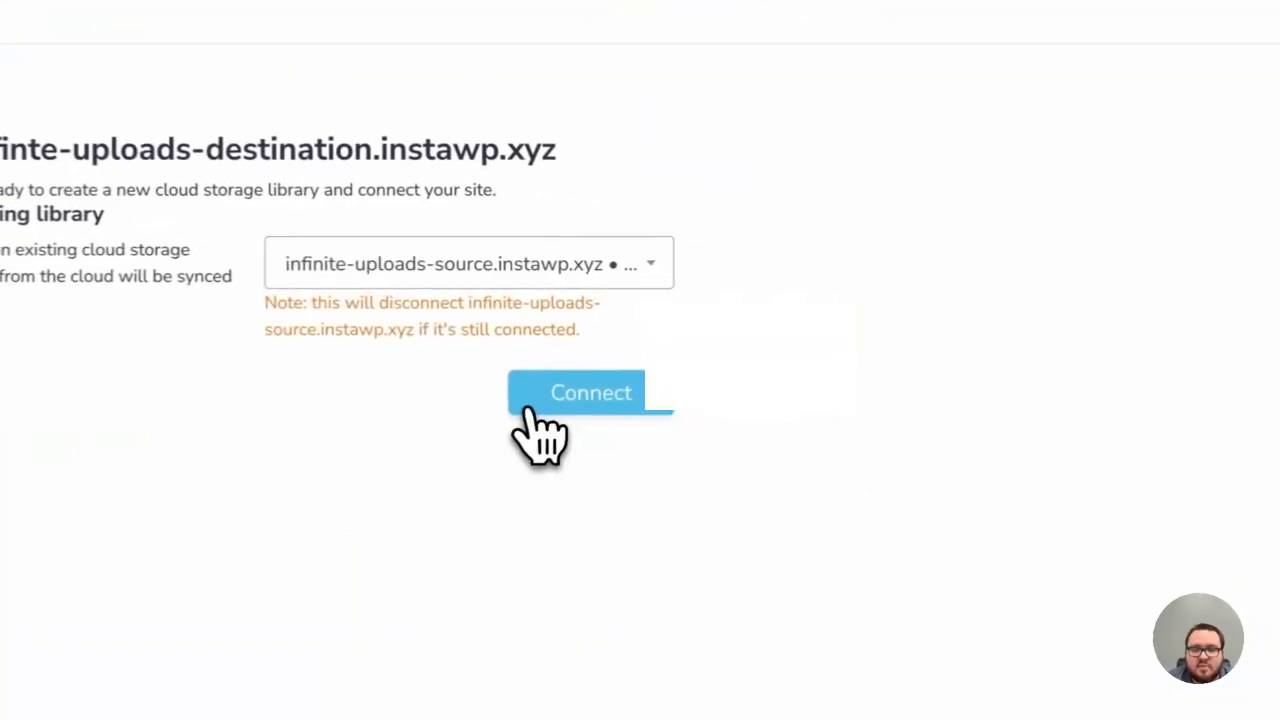
click(578, 397)
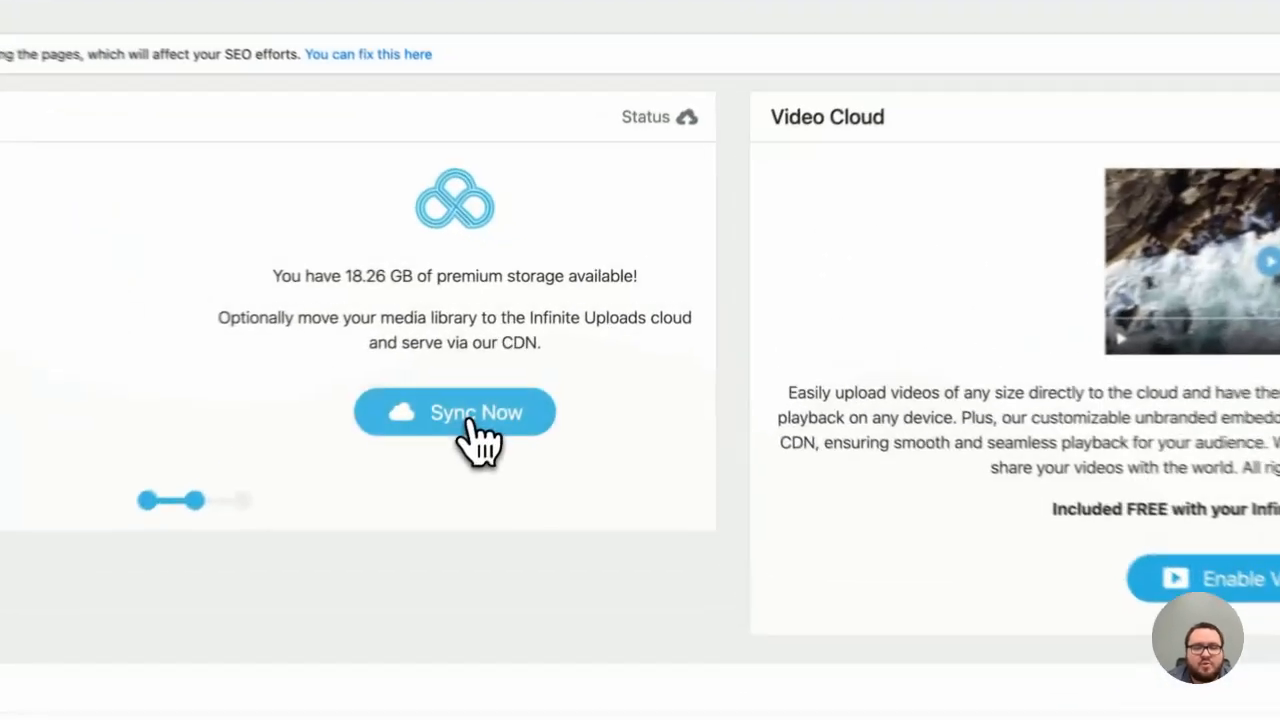
Sync the destination site's media library and enable the Infinite Uploads cloud for it, checking the site's cloud storage usage.
click(545, 356)
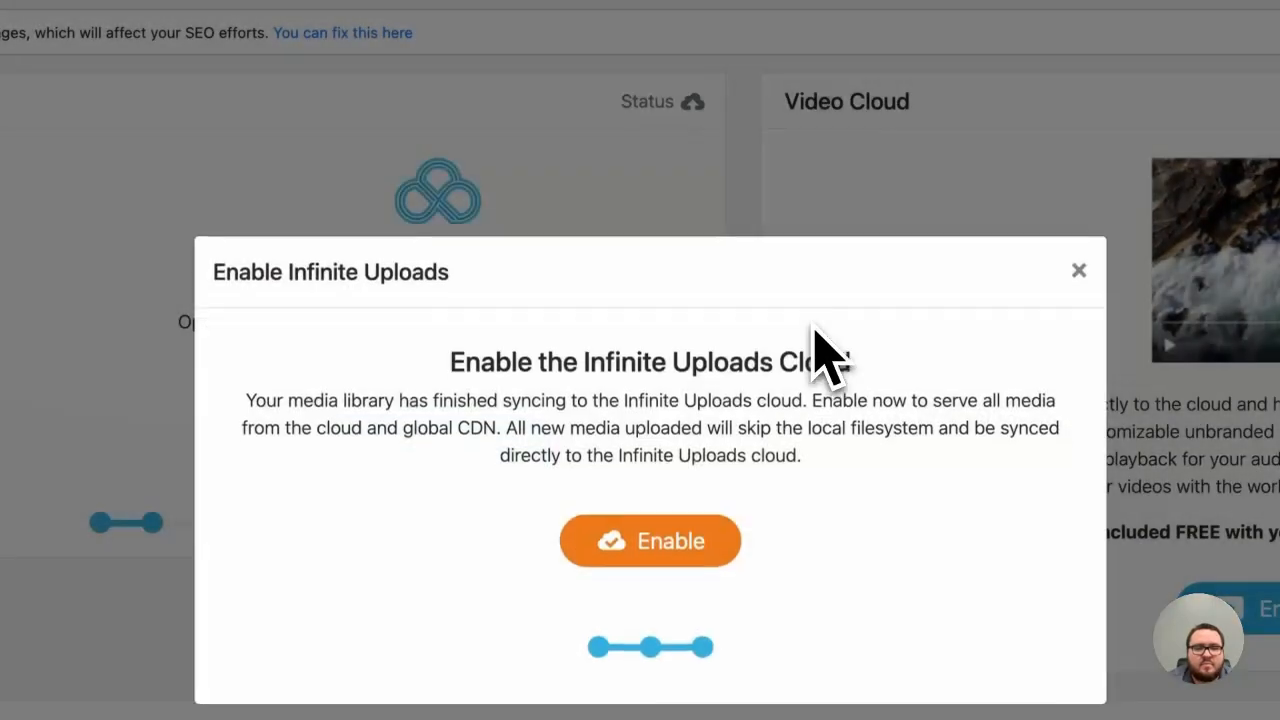
click(651, 550)
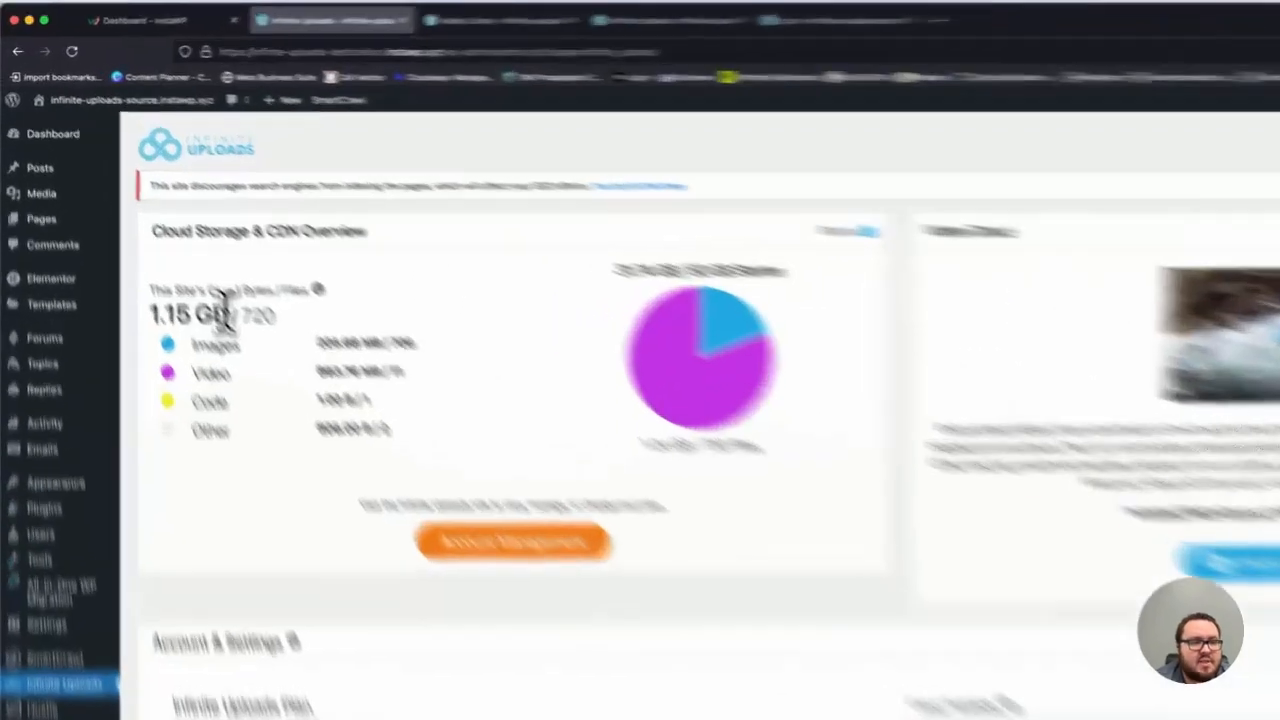
drag(228, 315, 142, 321)
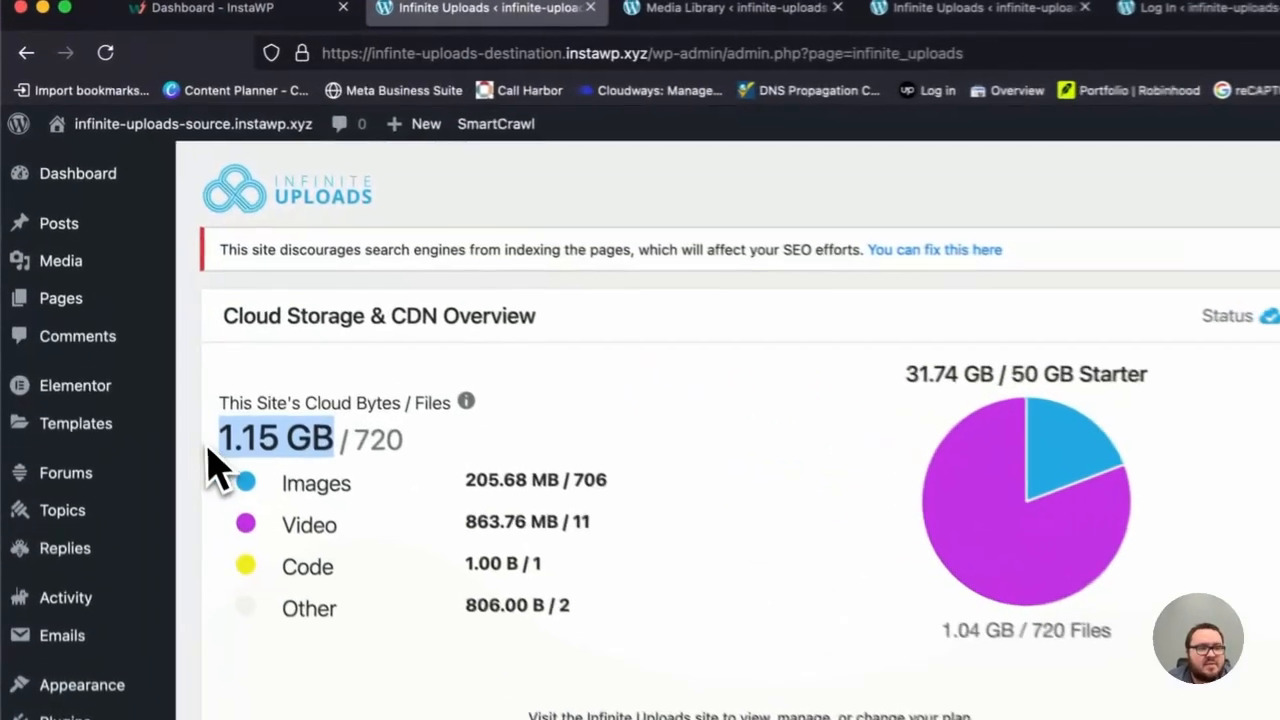
click(158, 314)
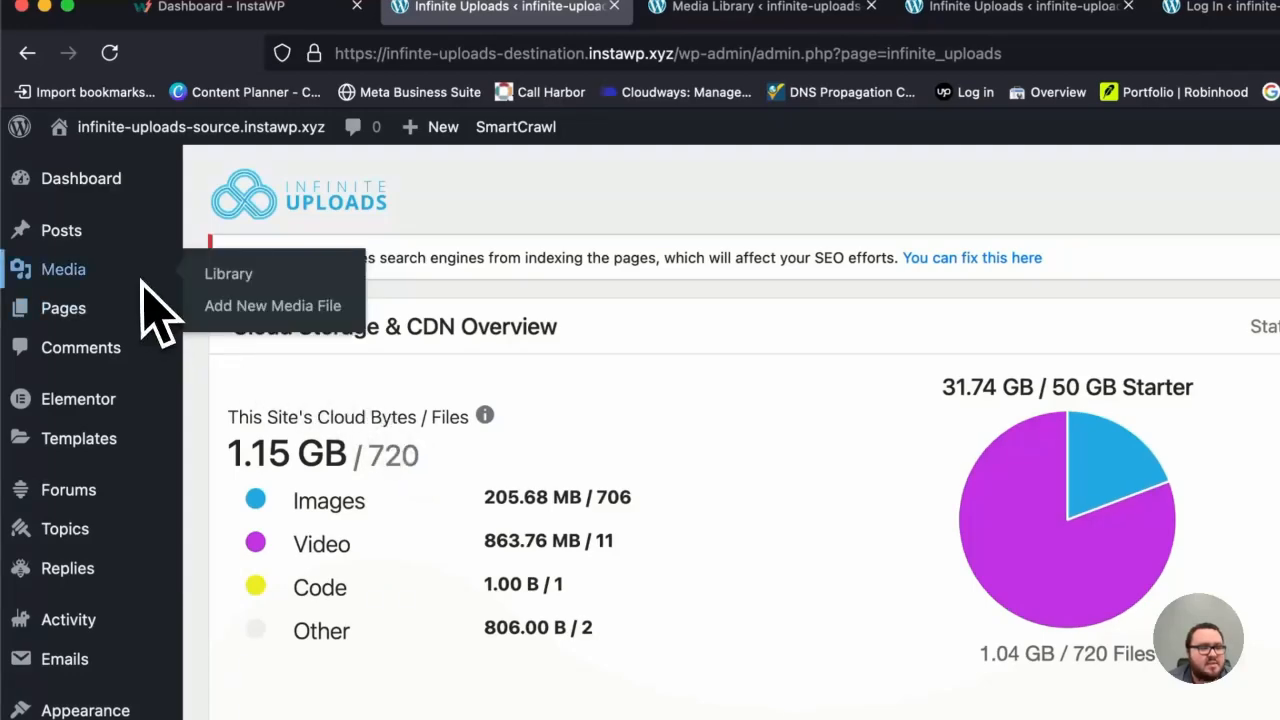